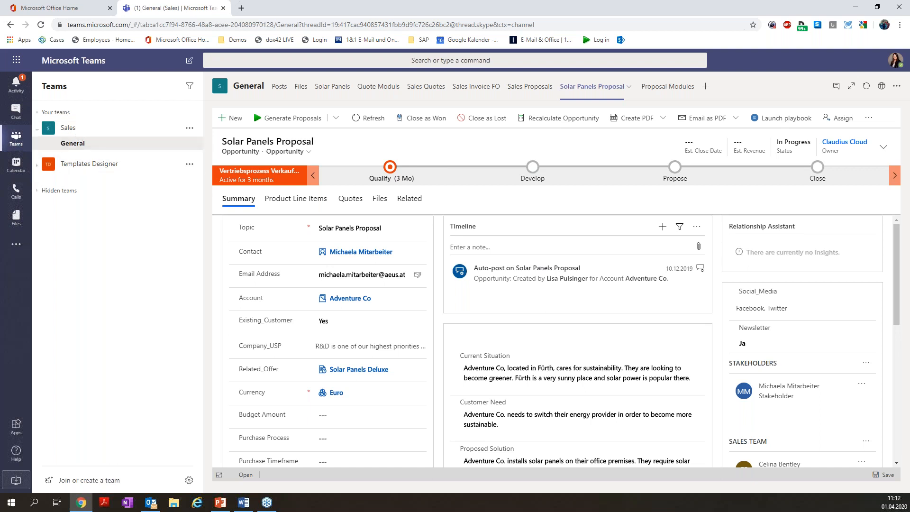
# Step: Expand the Your Sales Proposal email in the Sales team's General channel posts and download the original email
pyautogui.click(90, 133)
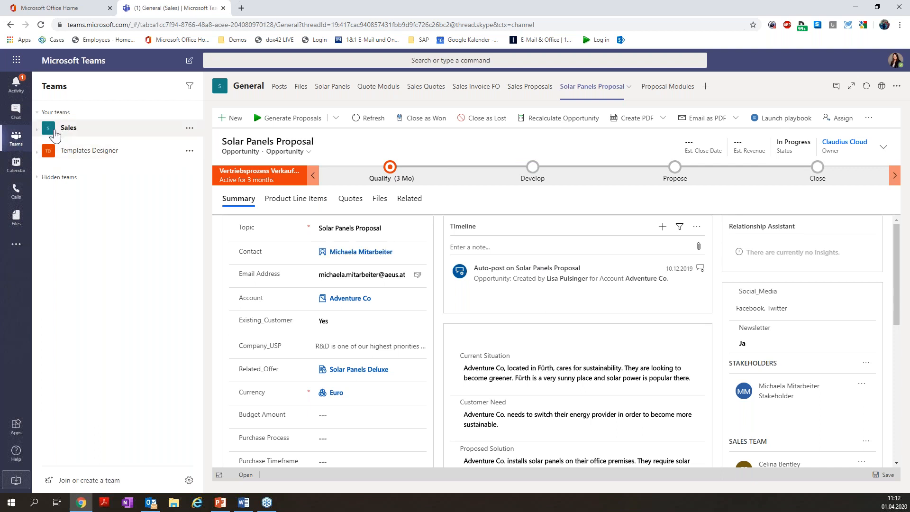
pyautogui.click(62, 138)
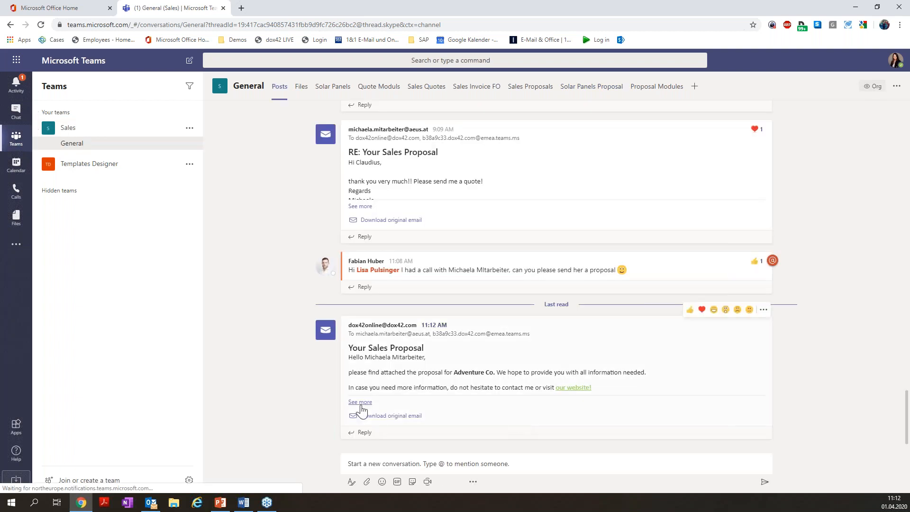
pyautogui.click(360, 402)
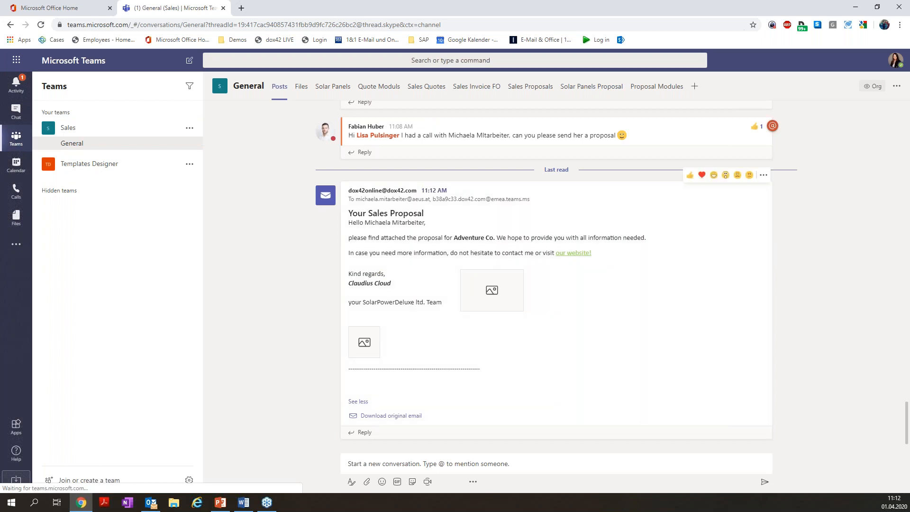
pyautogui.click(390, 416)
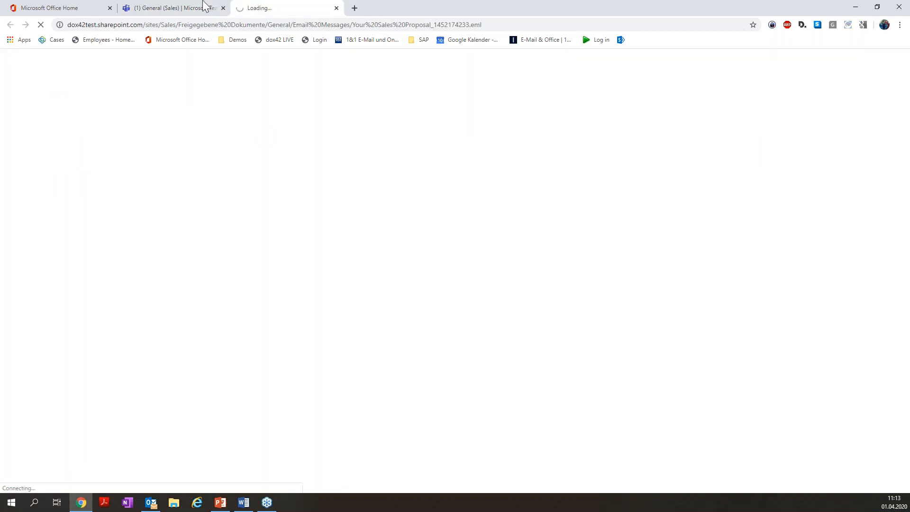
pyautogui.click(203, 6)
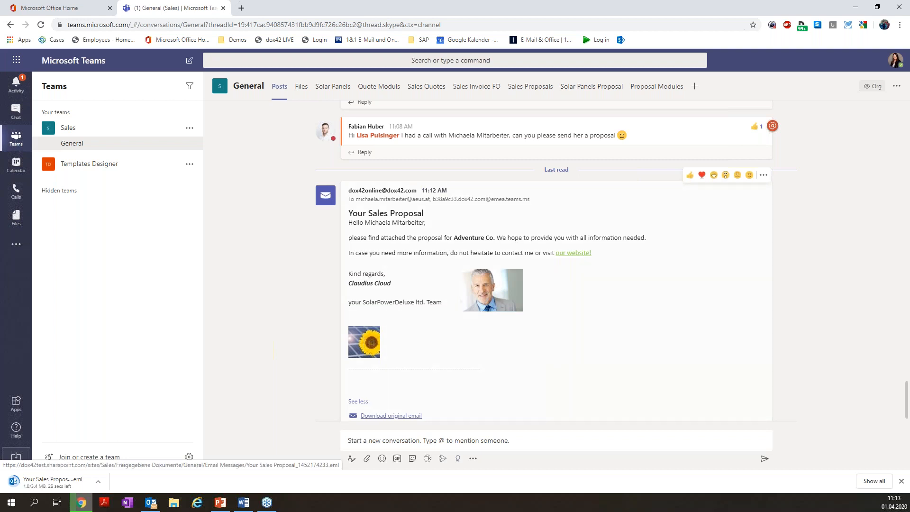
# Step: Reply to the Your Sales Proposal post, mentioning the colleague who requested the proposal, with "she's received the proposal!"
pyautogui.click(433, 422)
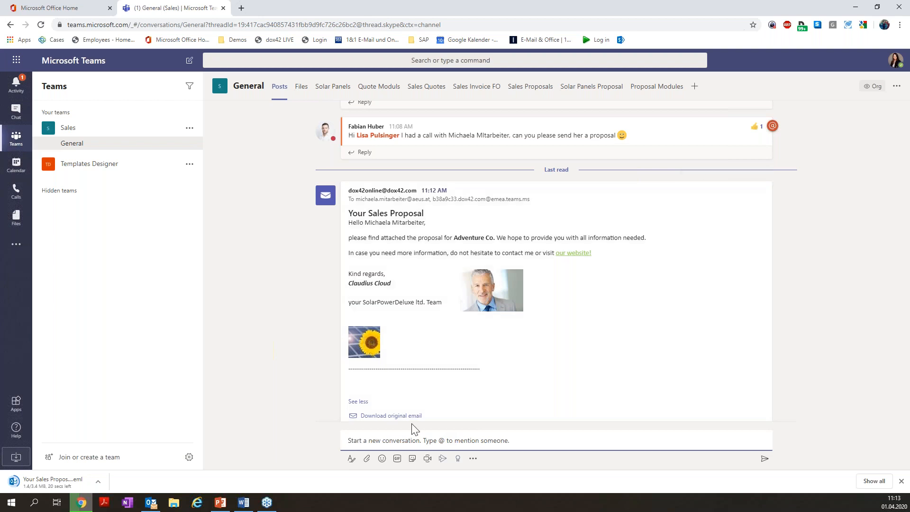
pyautogui.scroll(-1, 363, 401)
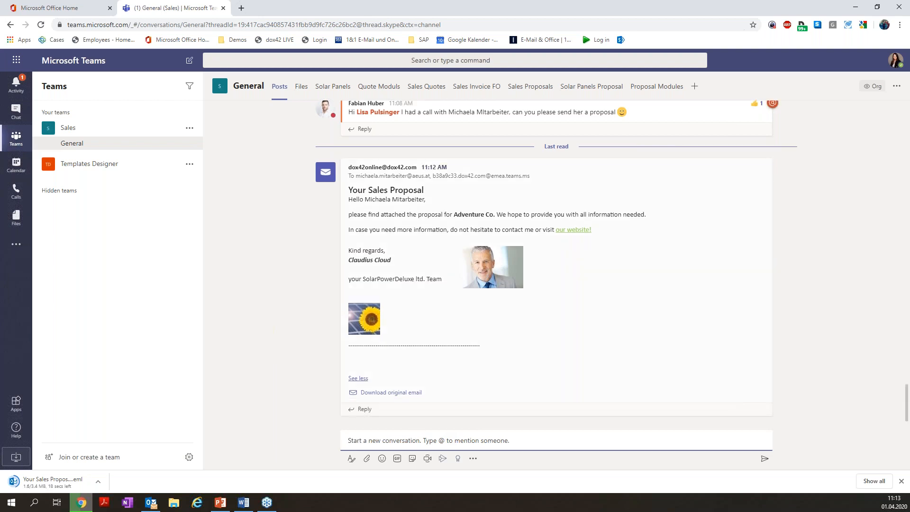
pyautogui.click(428, 406)
pyautogui.write('@Fa')
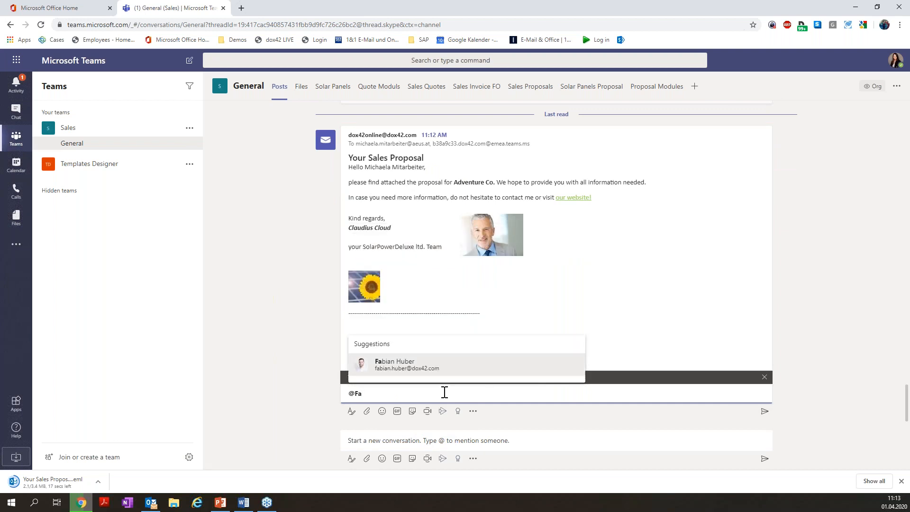
pyautogui.click(472, 375)
pyautogui.write('sh')
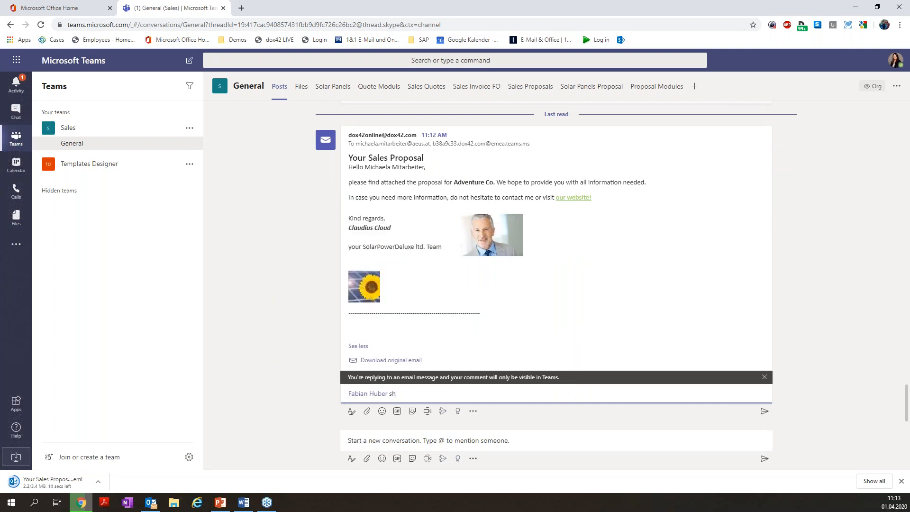
pyautogui.write("e's received the proposal!")
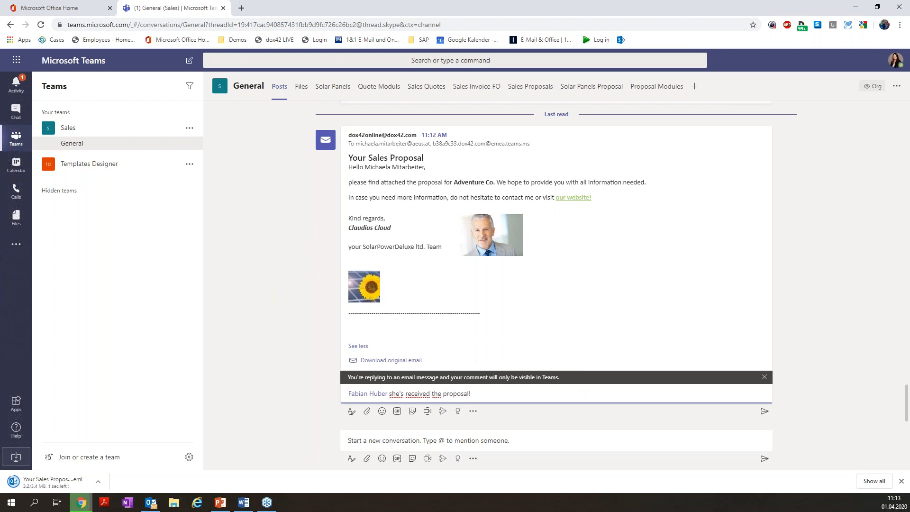
pyautogui.press('Return')
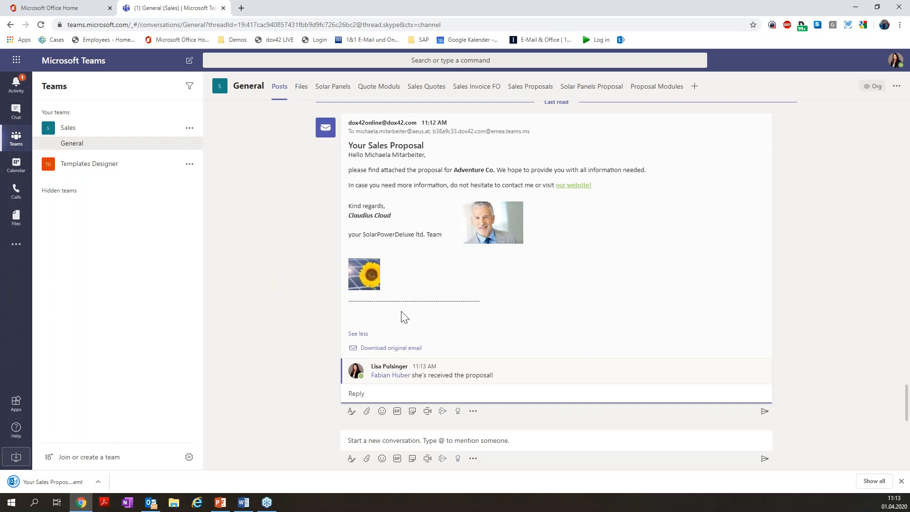
# Step: Open the downloaded email and view its attachment Proposal_Solar Panels Proposal.pptx, closing the presentation when done
pyautogui.click(77, 481)
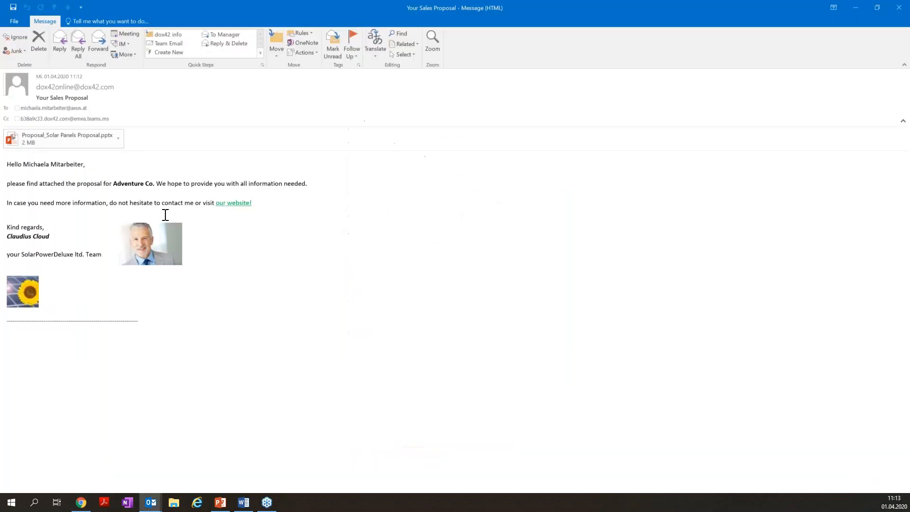
pyautogui.click(92, 140)
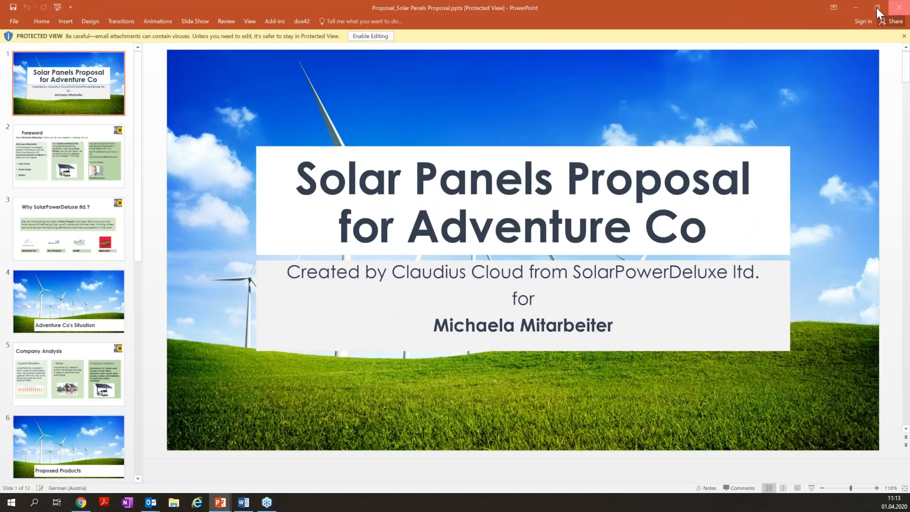
pyautogui.click(899, 7)
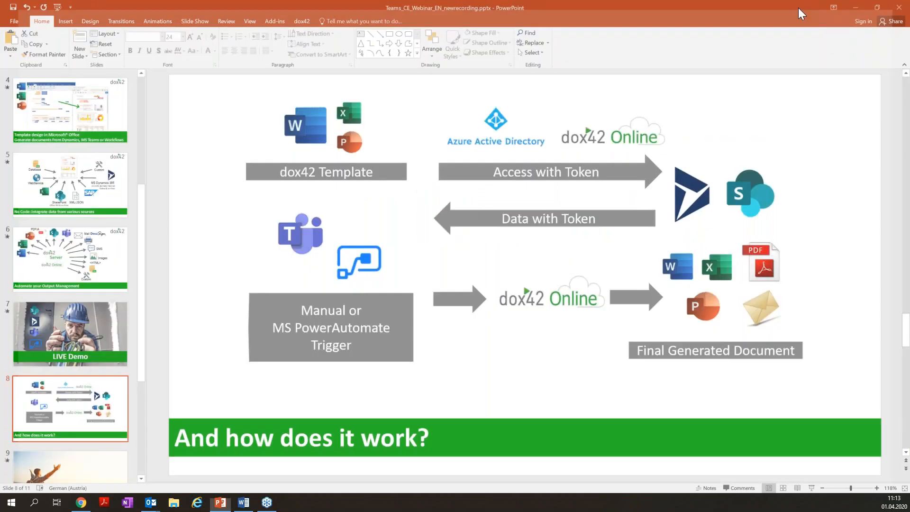
# Step: Switch to the customer's Outlook inbox and reply to all on the Your Sales Proposal email with "Great, please send me a quote!"
pyautogui.moveTo(147, 506)
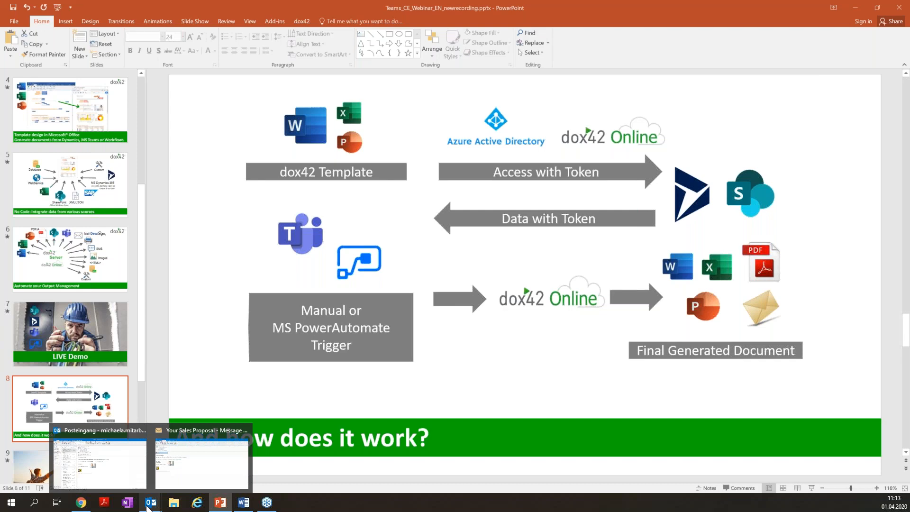
pyautogui.click(147, 506)
pyautogui.click(88, 508)
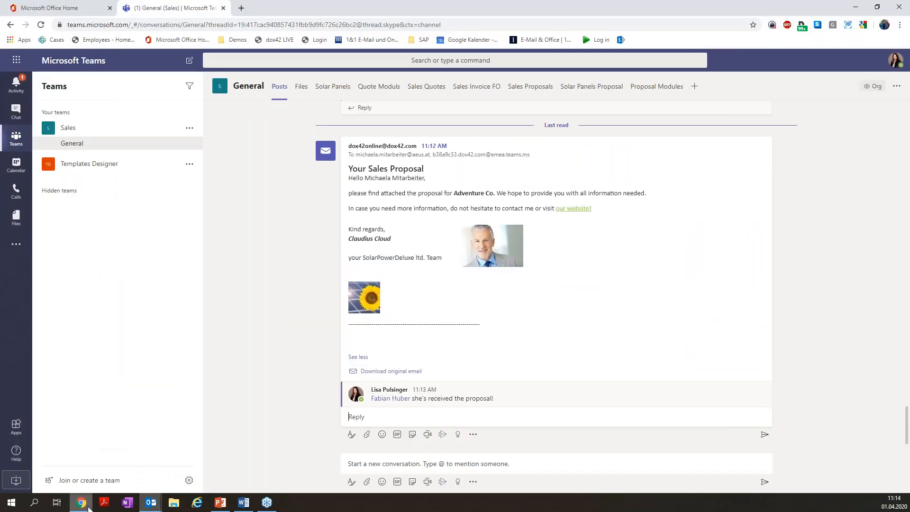
pyautogui.click(154, 508)
pyautogui.click(185, 479)
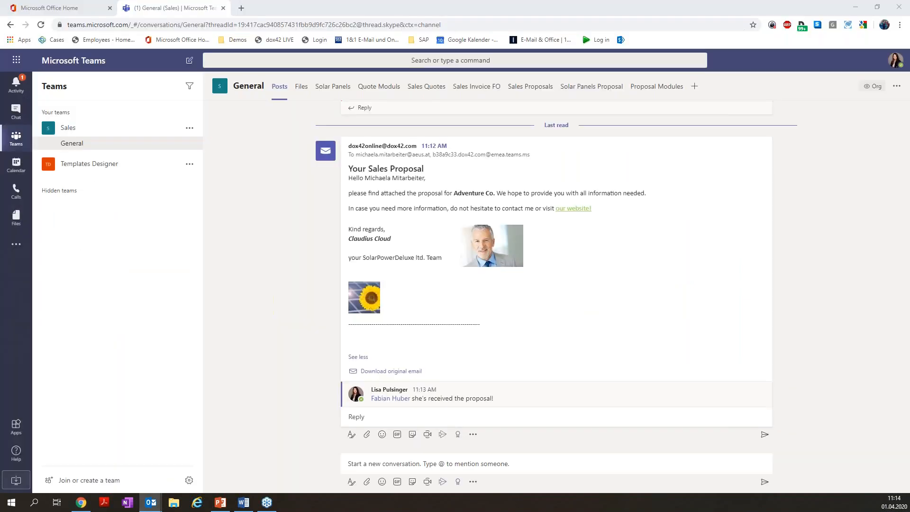
pyautogui.moveTo(151, 502)
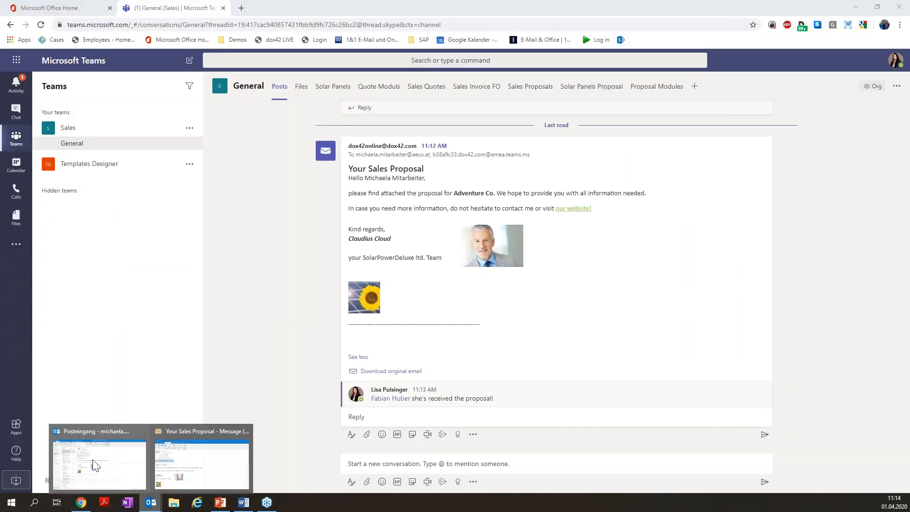
pyautogui.click(92, 459)
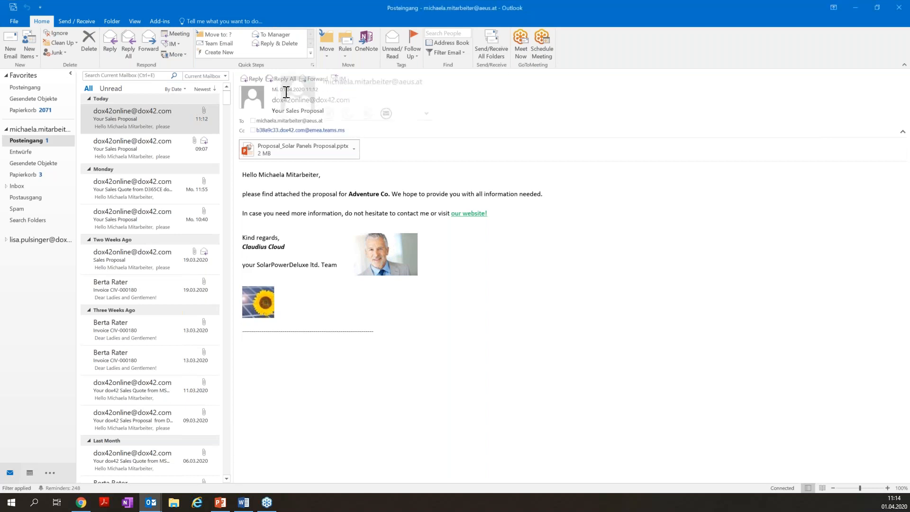
pyautogui.click(301, 129)
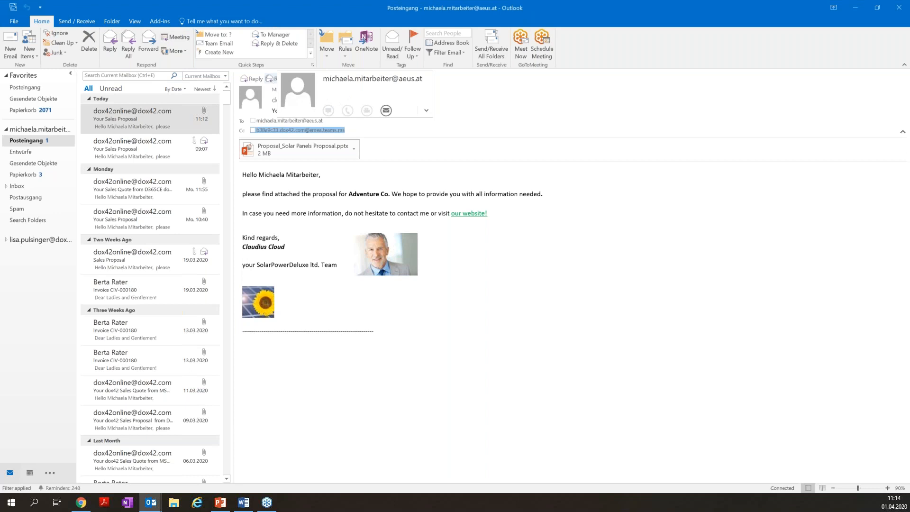
pyautogui.click(269, 78)
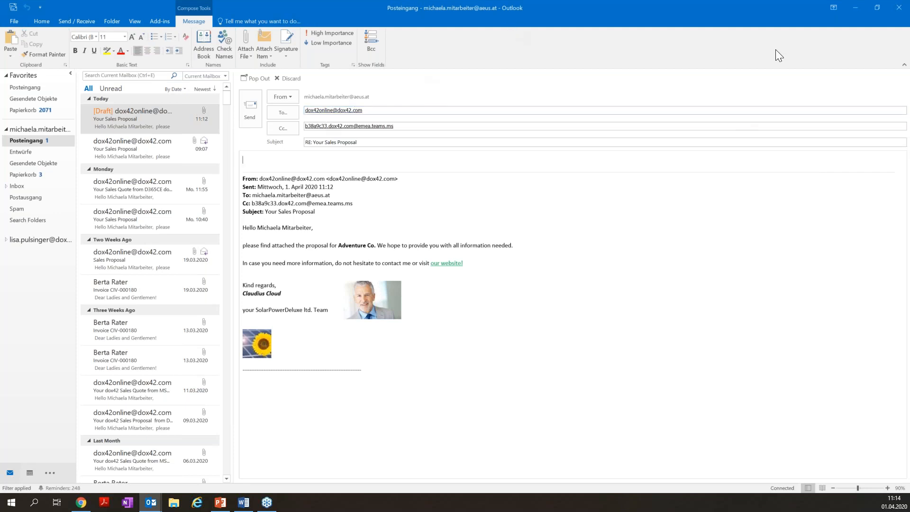
pyautogui.moveTo(711, 8); pyautogui.dragTo(909, 28)
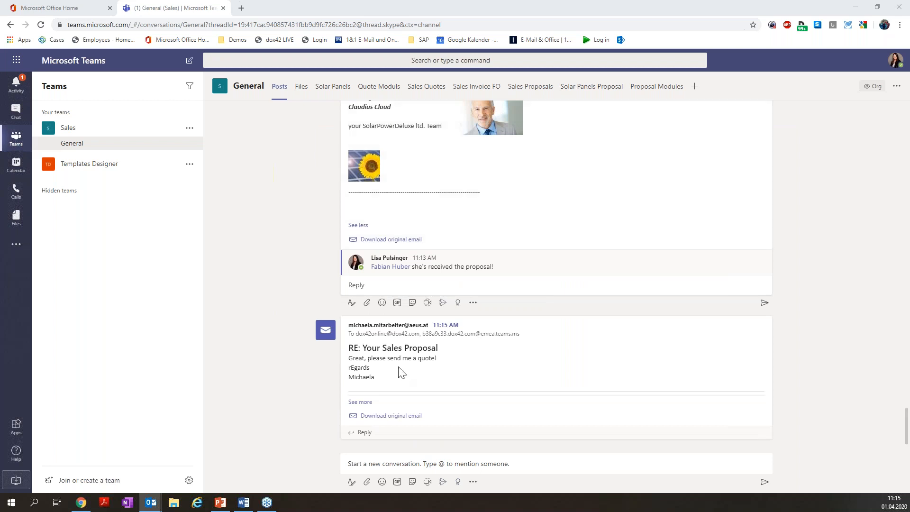
# Step: Reply to the customer's email post in Teams, mentioning the same colleague, that the customer wants a quote, adding "please take over again :)"
pyautogui.click(378, 434)
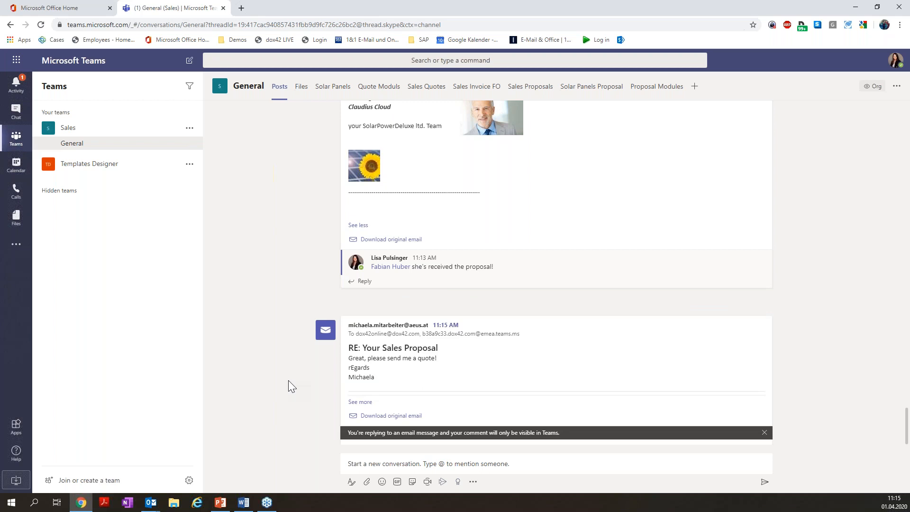
pyautogui.write('@fab')
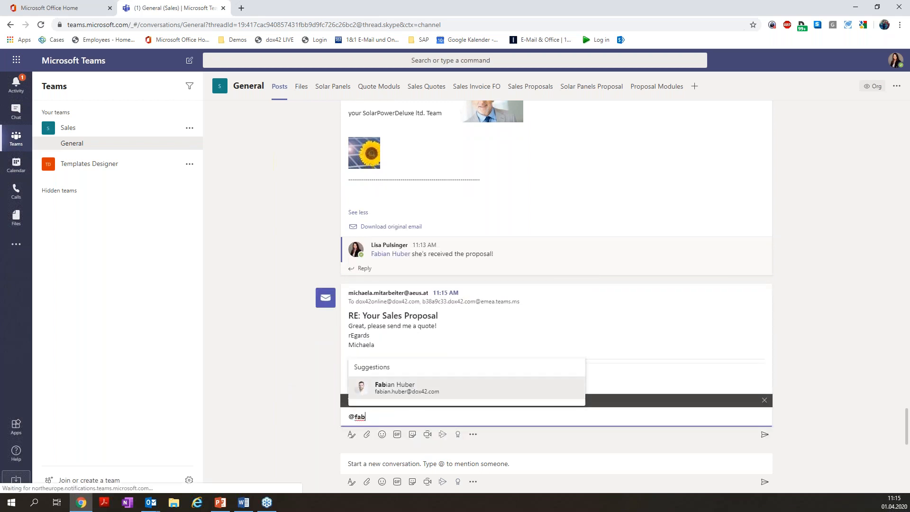
pyautogui.press('Return')
pyautogui.write('yeah, michale')
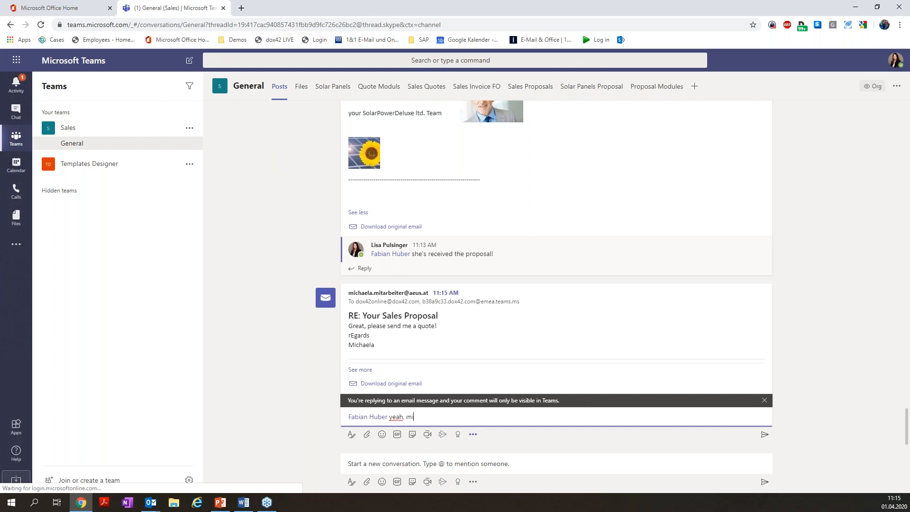
pyautogui.press('BackSpace')
pyautogui.press('BackSpace')
pyautogui.write('l')
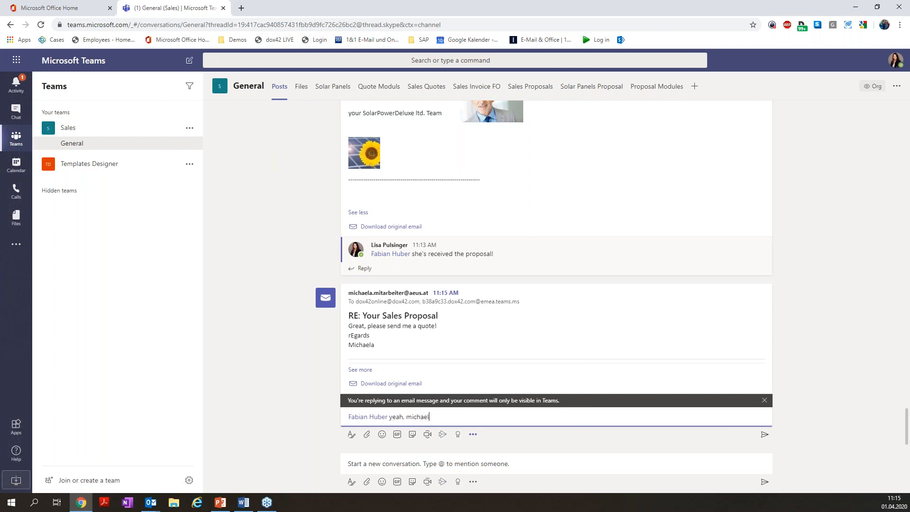
pyautogui.write("a want'")
pyautogui.write('s a quote! ple')
pyautogui.write('ase take over')
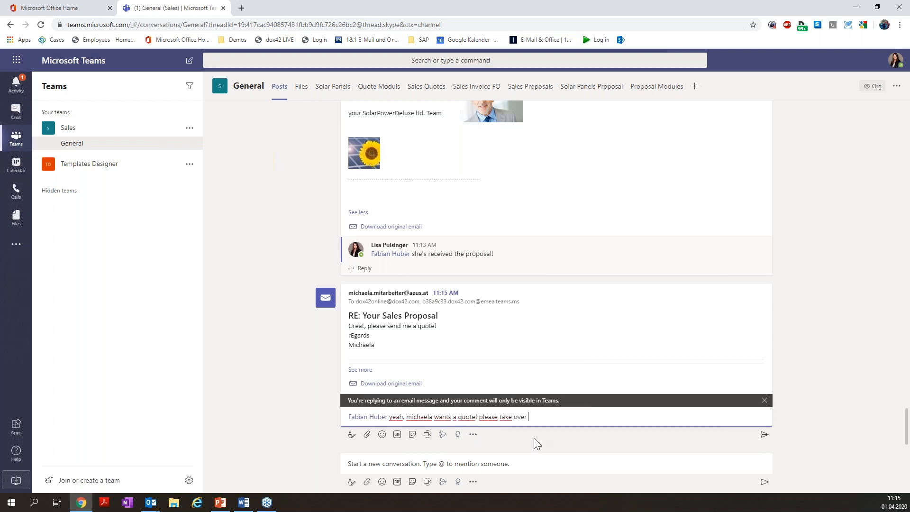
pyautogui.write(' again :)')
pyautogui.press('Return')
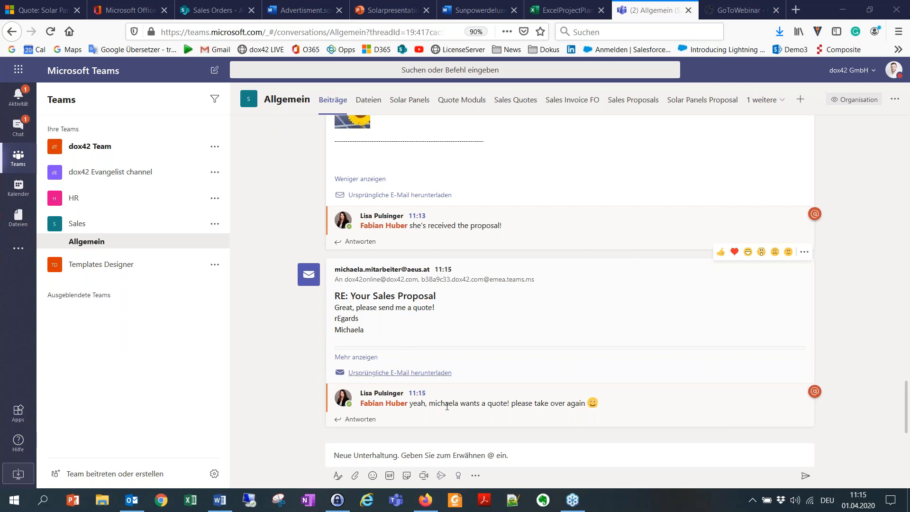
# Step: Review the Solar Panels Deluxe quote in Dynamics 365 and its ANG-01012-N8Y4P1 folder under QuoteModuls in SharePoint
pyautogui.click(43, 13)
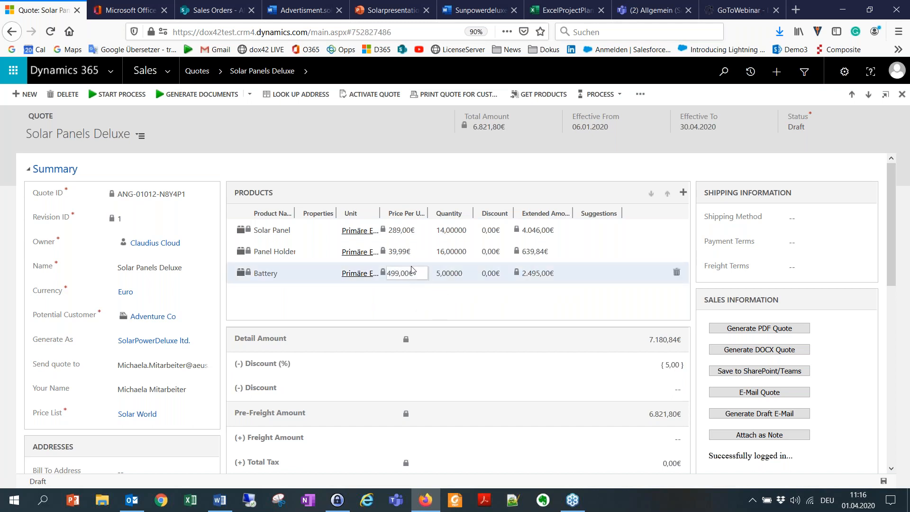
pyautogui.click(213, 16)
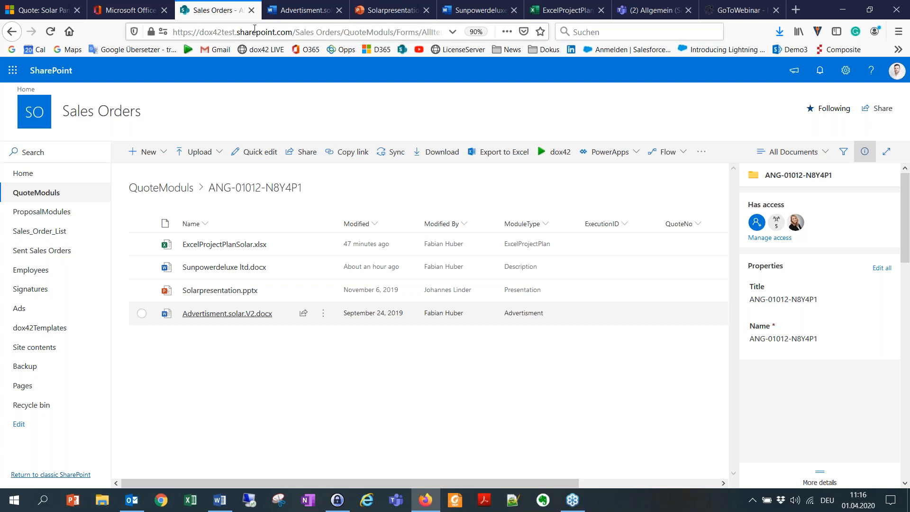
# Step: Look through the open quote module documents: Advertisment.solar.V2, Solarpresentation, Sunpowerdeluxe ltd and ExcelProjectPlanSolar
pyautogui.click(309, 15)
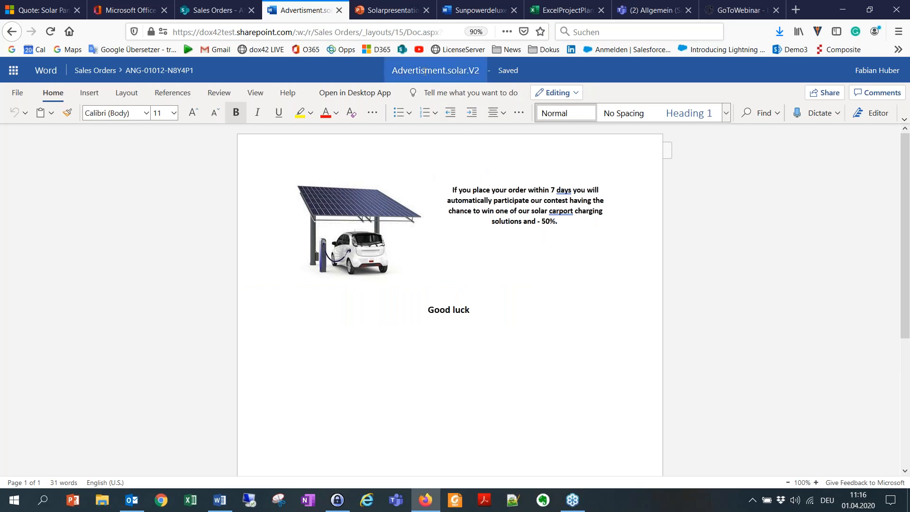
pyautogui.click(388, 12)
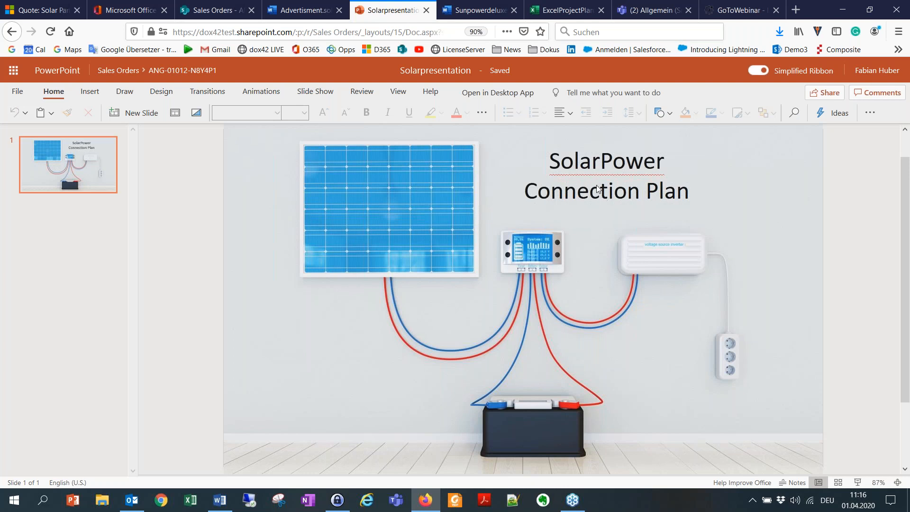
pyautogui.click(476, 12)
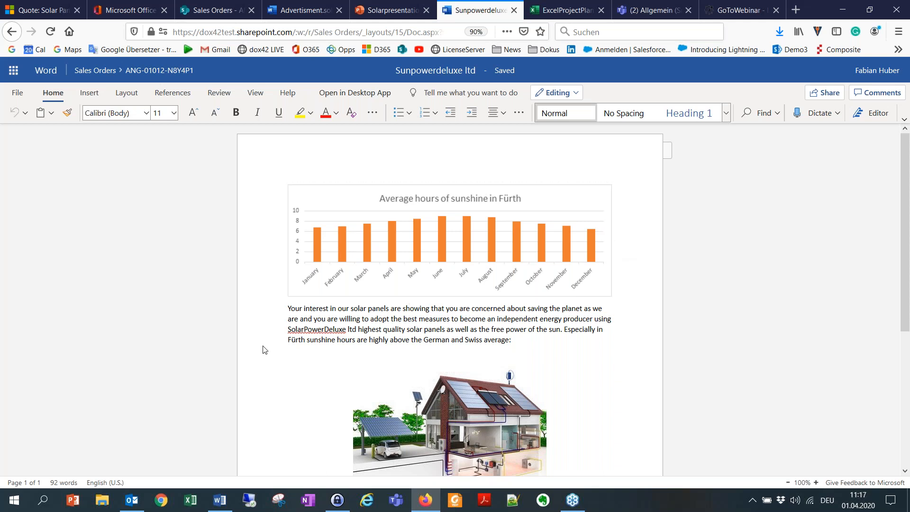
pyautogui.scroll(-3, 428, 314)
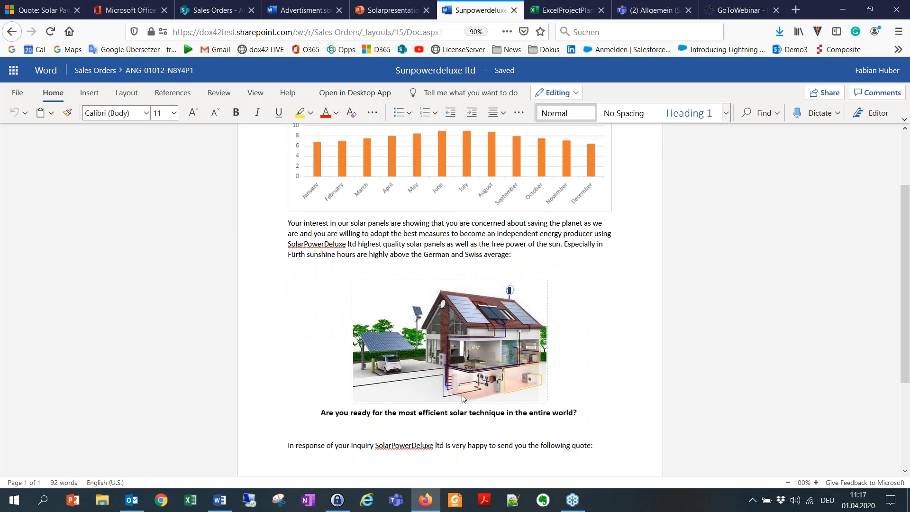
pyautogui.click(566, 14)
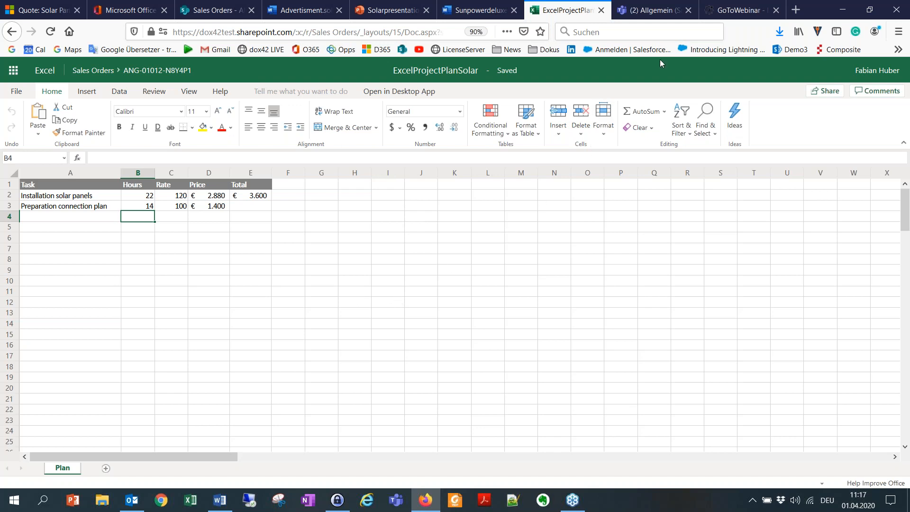
# Step: Switch to Teams, open the Solar Panels Deluxe quote in the Sales team's Allgemein channel, and review its summary details
pyautogui.click(651, 11)
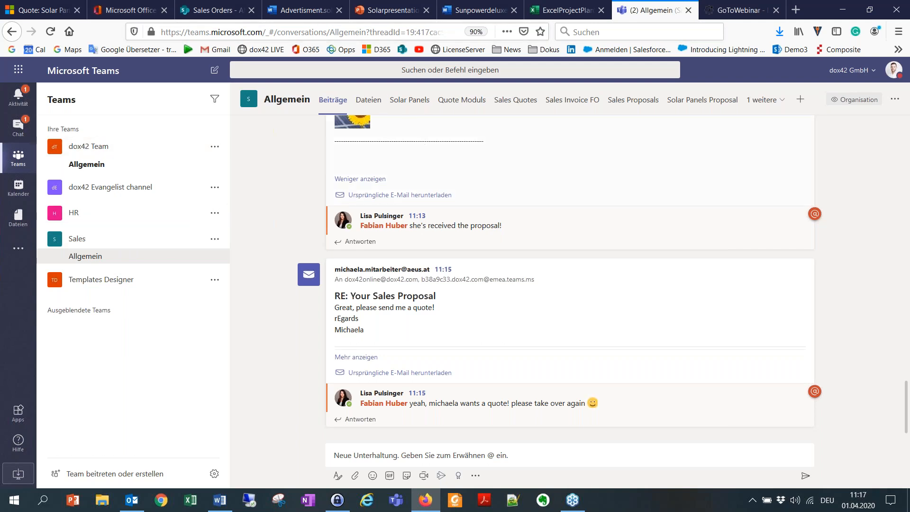
pyautogui.click(411, 103)
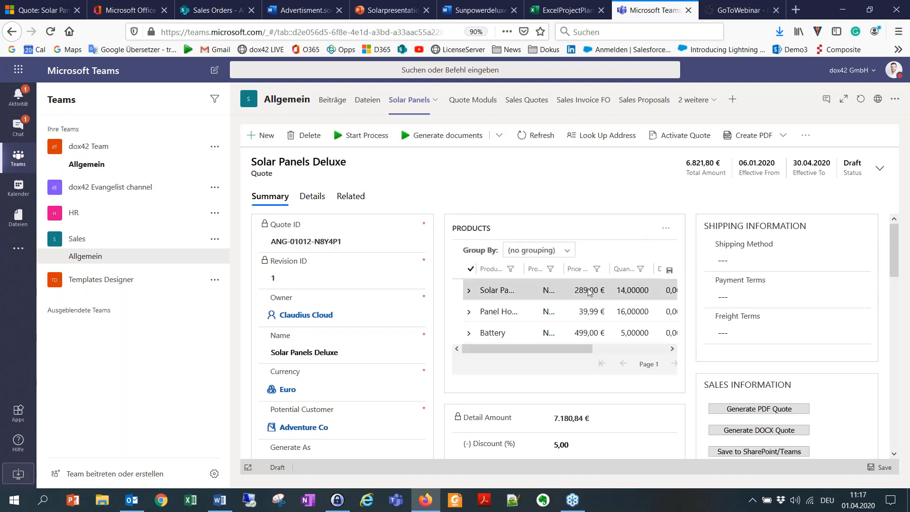
pyautogui.click(334, 316)
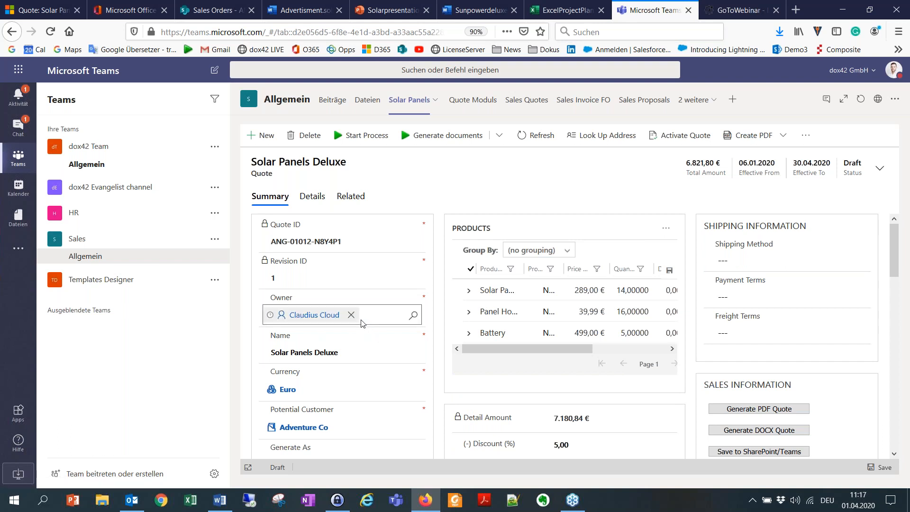
pyautogui.scroll(-1, 308, 350)
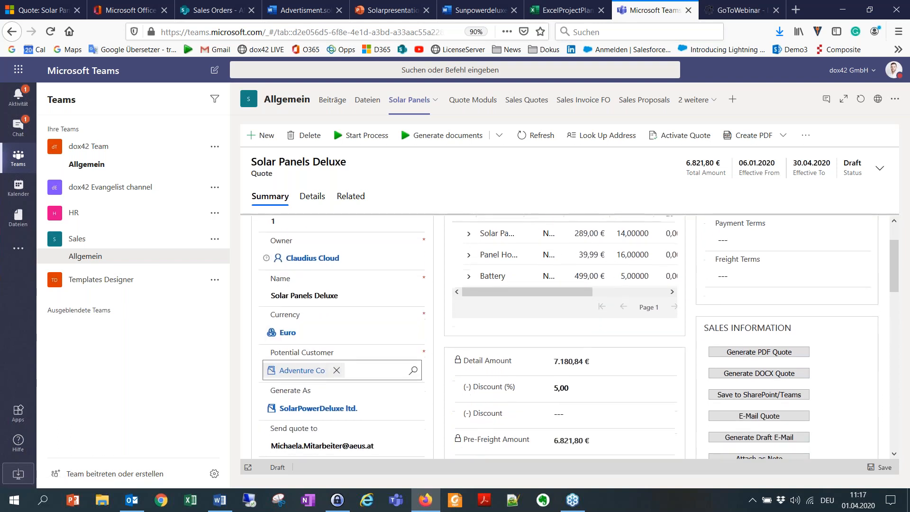
pyautogui.scroll(-1, 297, 371)
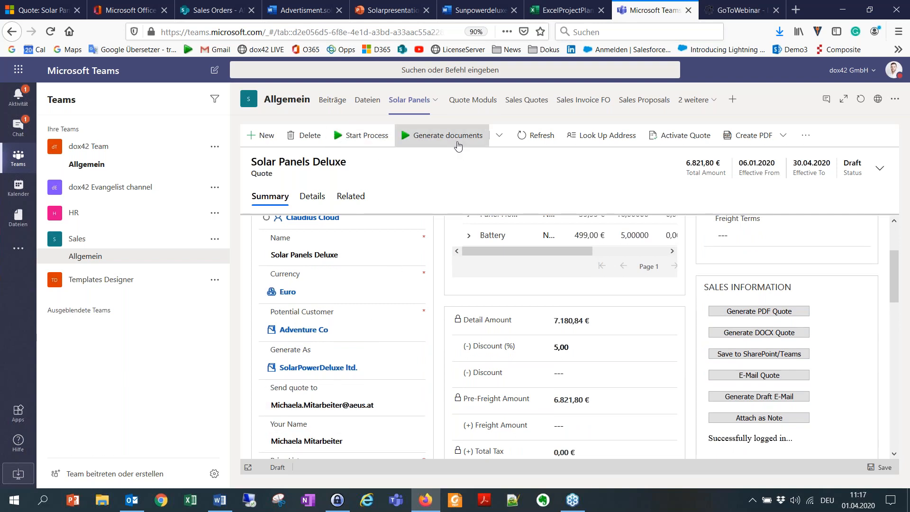
# Step: Generate the quote as a returned PDF and open SalesQuote.pdf with Foxit Reader 9.1
pyautogui.click(498, 137)
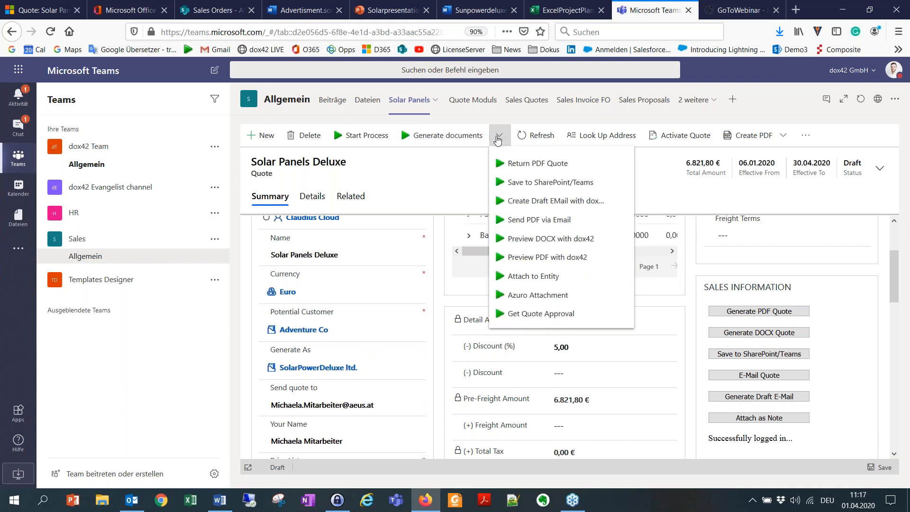
pyautogui.click(552, 164)
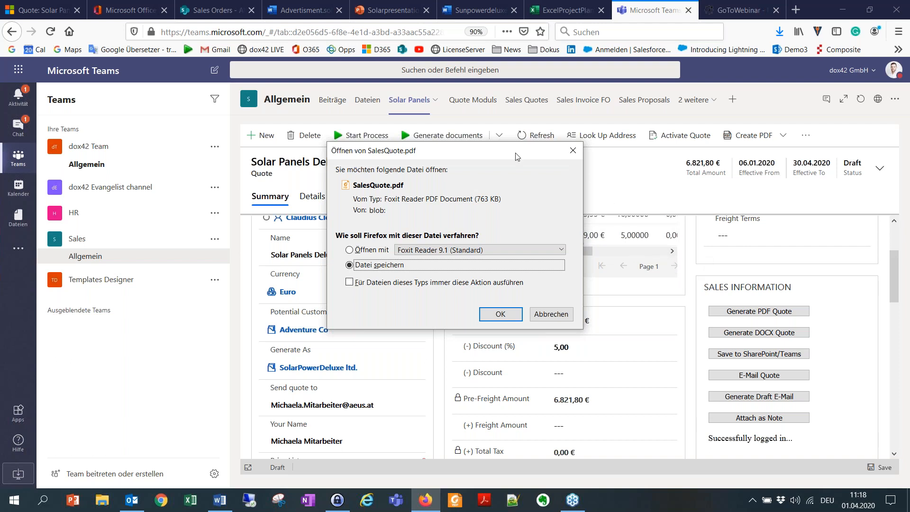
pyautogui.click(372, 250)
pyautogui.click(496, 316)
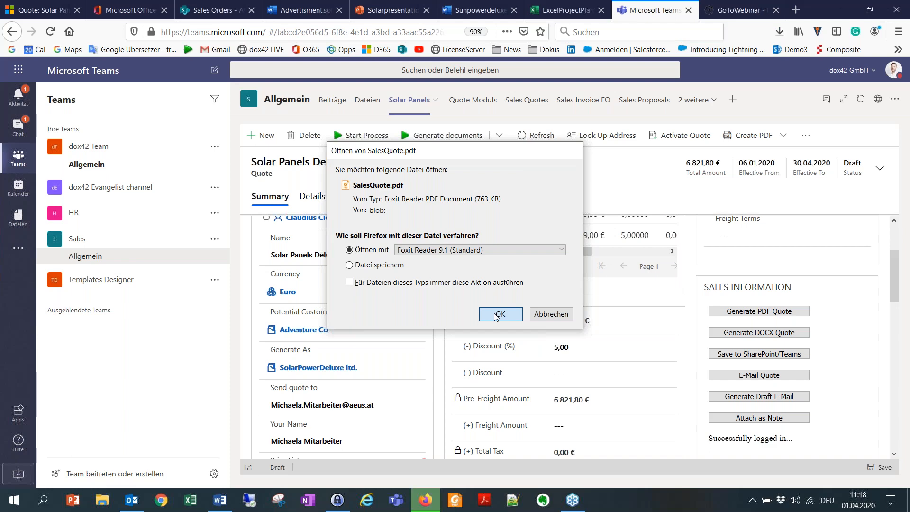
# Step: Read through the pages of the generated quote PDF beside the CRM record, covering products, services and technical presentation, and put the reader away
pyautogui.scroll(-5, 650, 228)
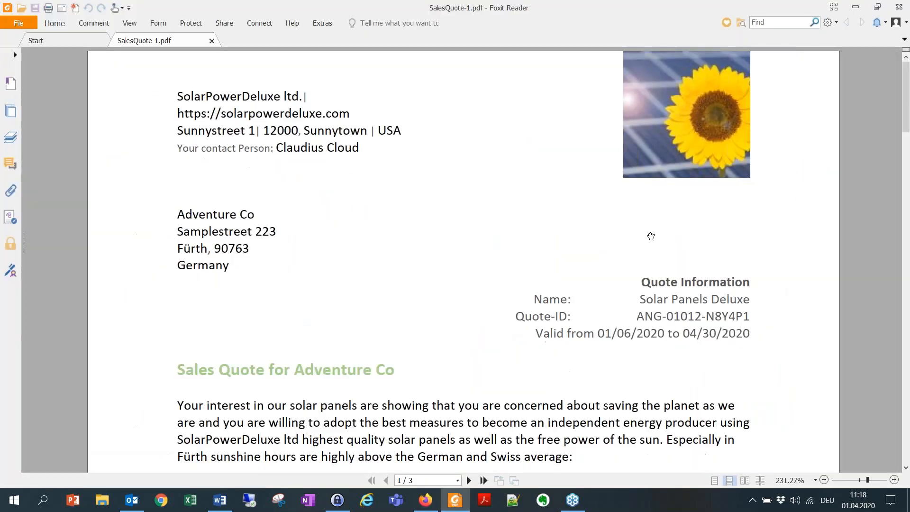
pyautogui.click(876, 7)
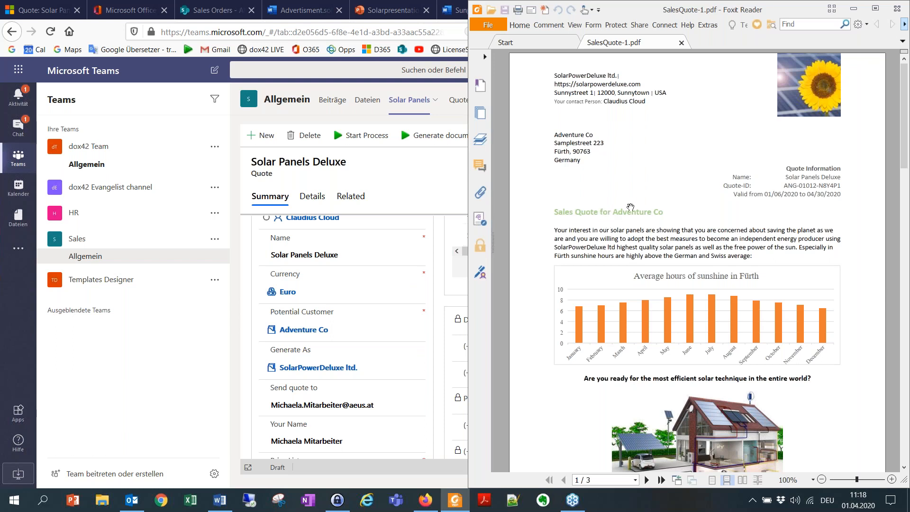
pyautogui.scroll(-2, 661, 267)
pyautogui.scroll(-2, 638, 148)
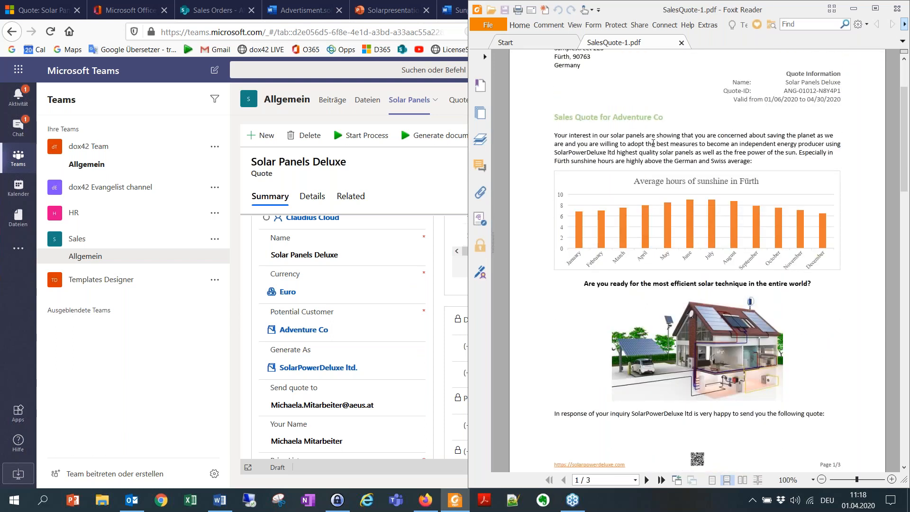
pyautogui.scroll(-2, 708, 339)
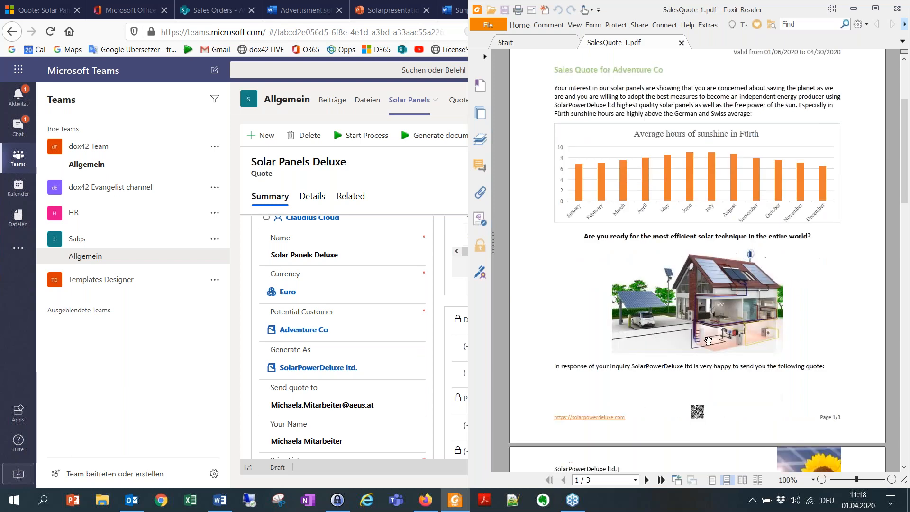
pyautogui.scroll(-2, 708, 339)
pyautogui.scroll(-2, 708, 339)
pyautogui.scroll(-4, 708, 337)
pyautogui.scroll(-4, 708, 337)
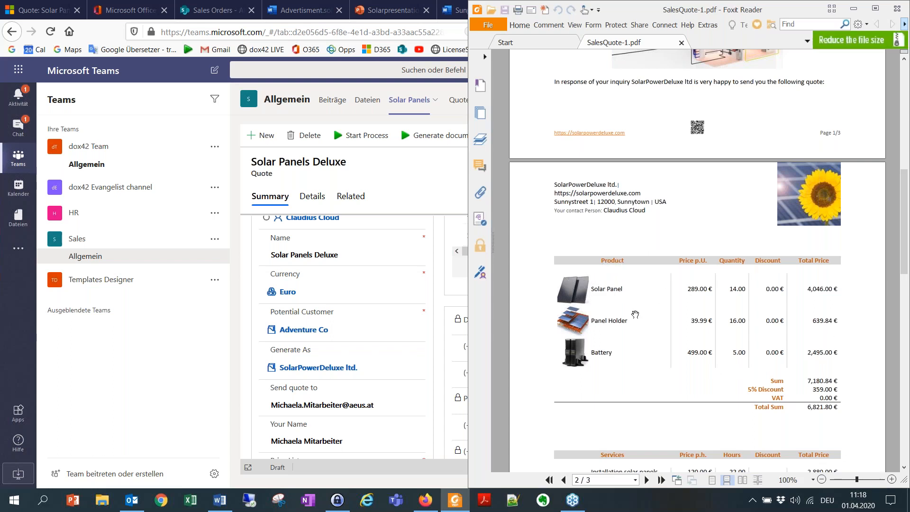
pyautogui.scroll(-6, 770, 348)
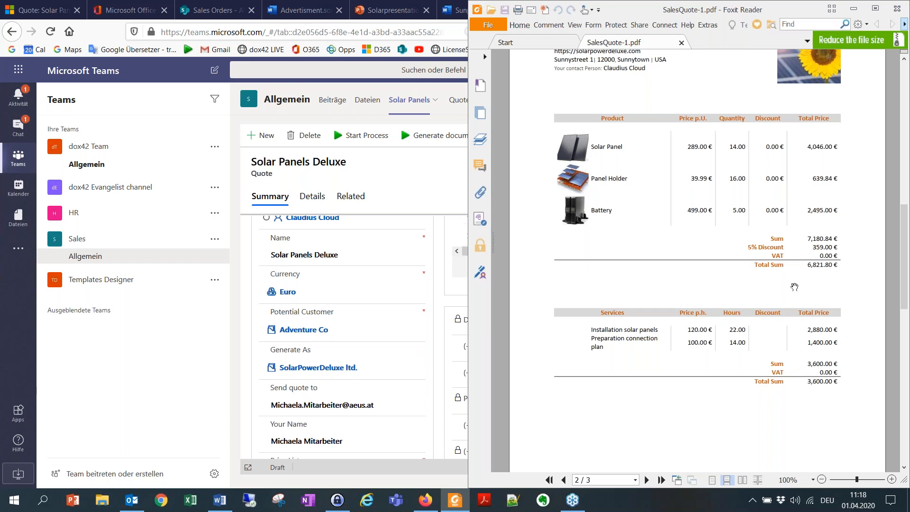
pyautogui.scroll(-3, 697, 261)
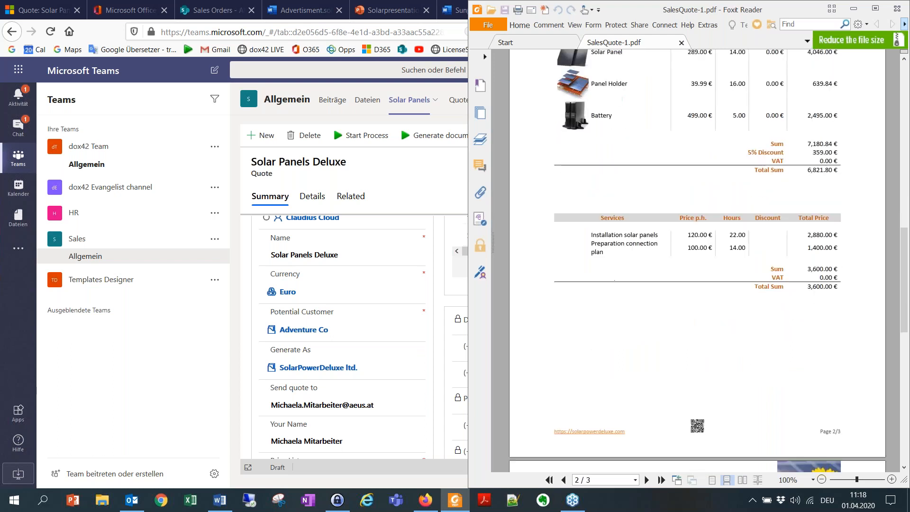
pyautogui.scroll(-6, 679, 164)
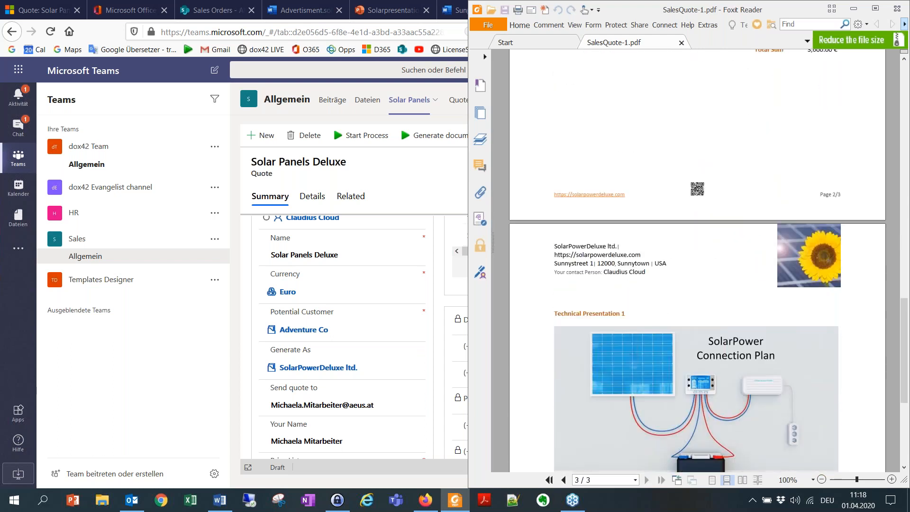
pyautogui.scroll(-2, 735, 362)
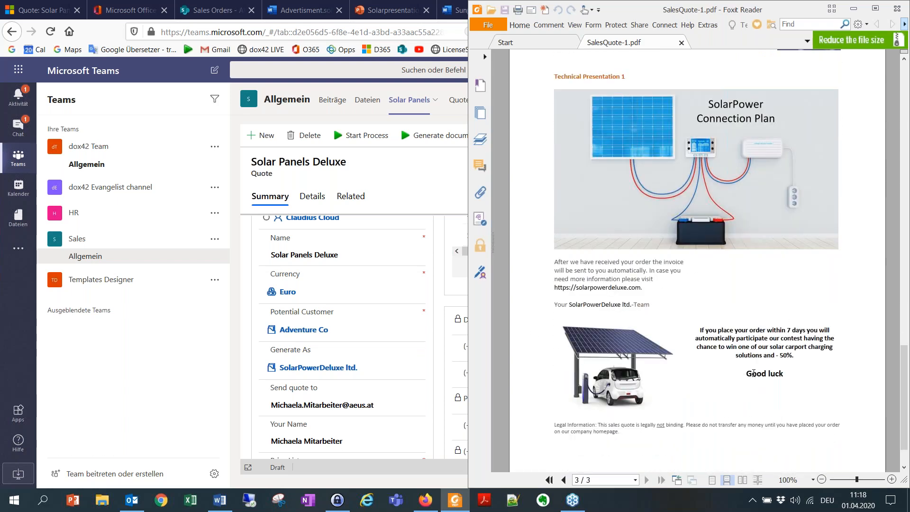
pyautogui.scroll(7, 754, 373)
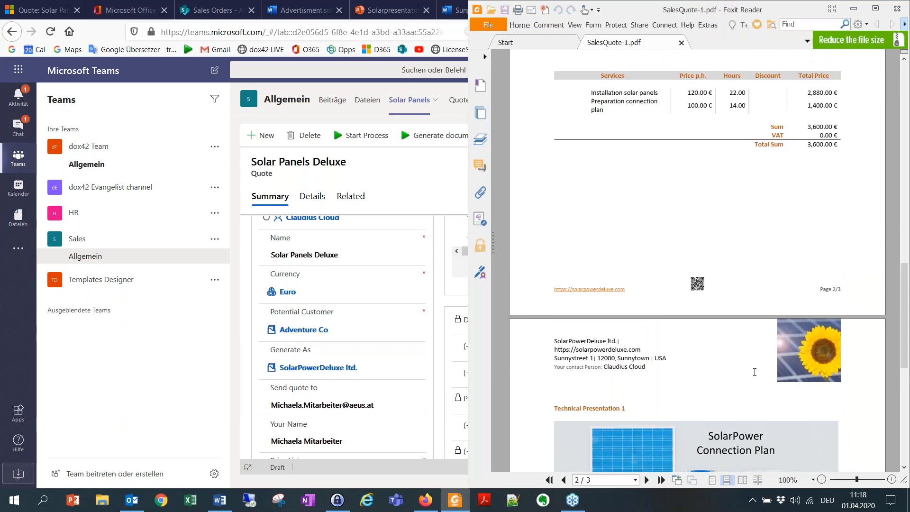
pyautogui.scroll(6, 754, 372)
pyautogui.scroll(3, 752, 371)
pyautogui.scroll(7, 752, 370)
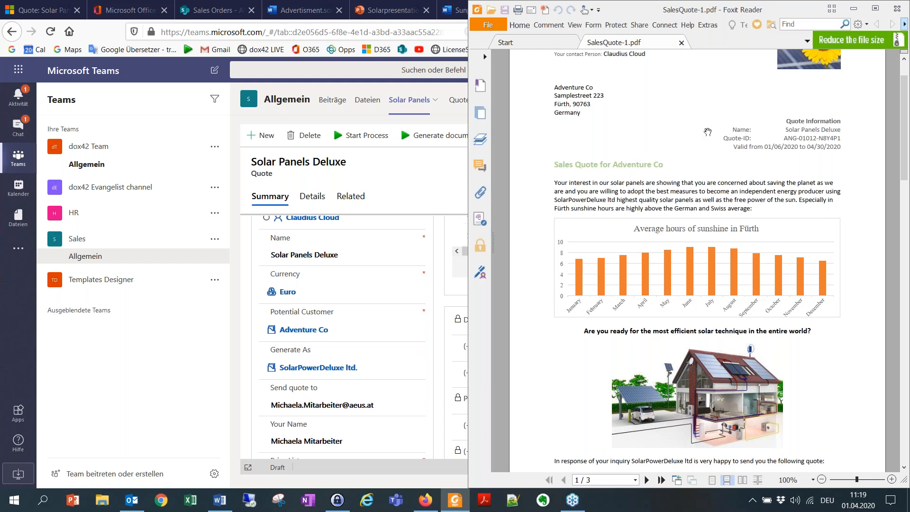
pyautogui.click(856, 10)
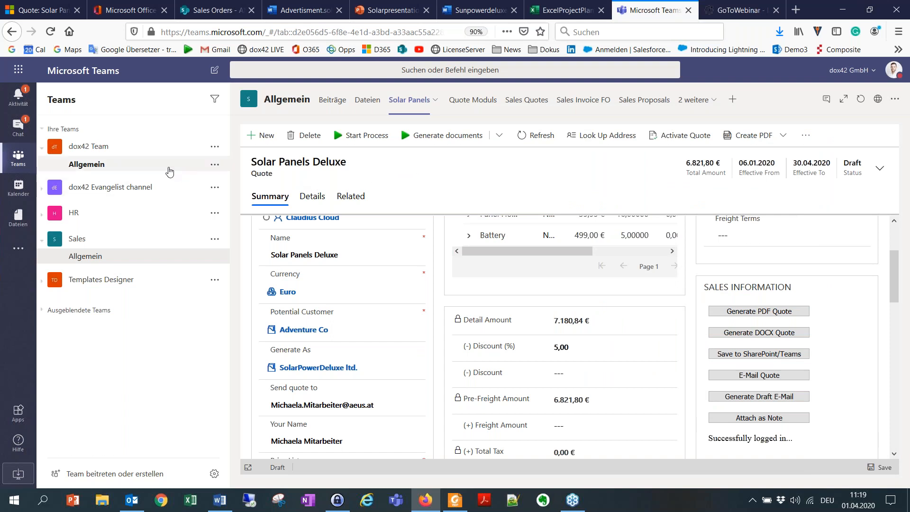
# Step: Show the CRM Sales Templates of the Templates Designer team and switch to the Sales_Quote_ID.docx template in Word
pyautogui.click(129, 283)
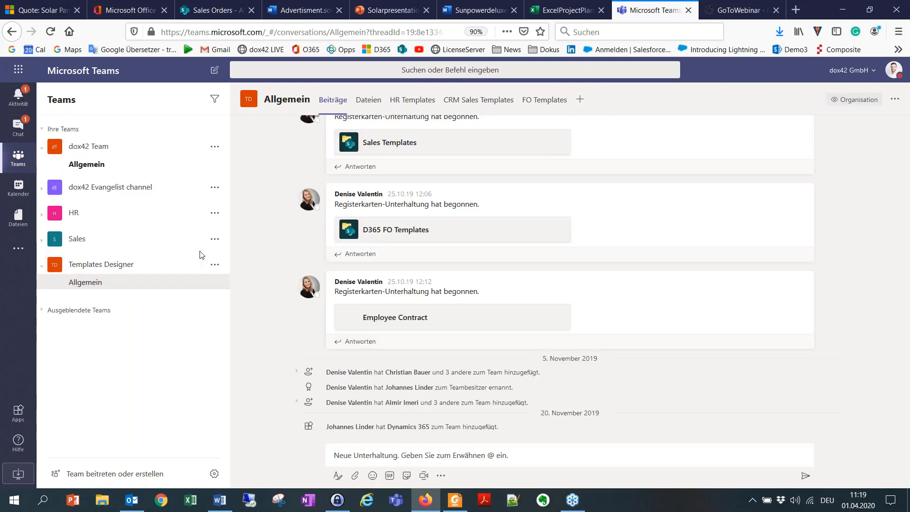
pyautogui.click(466, 101)
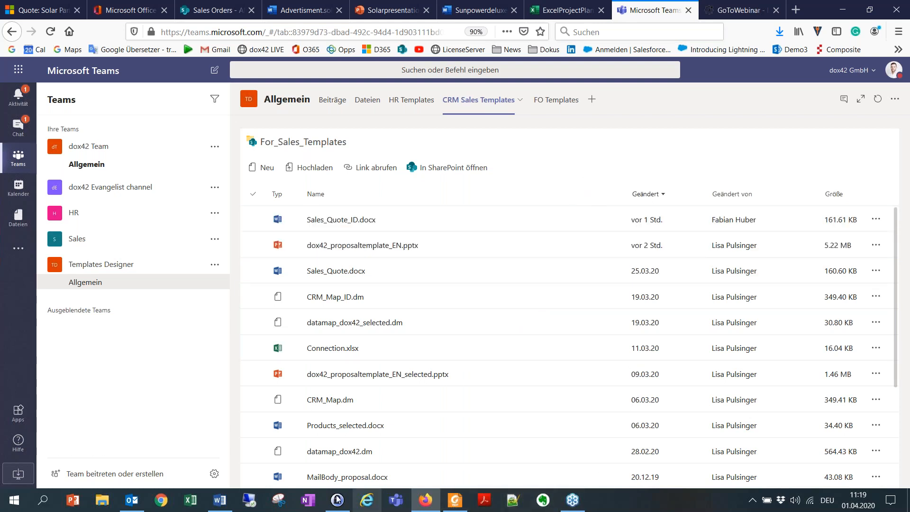
pyautogui.click(224, 505)
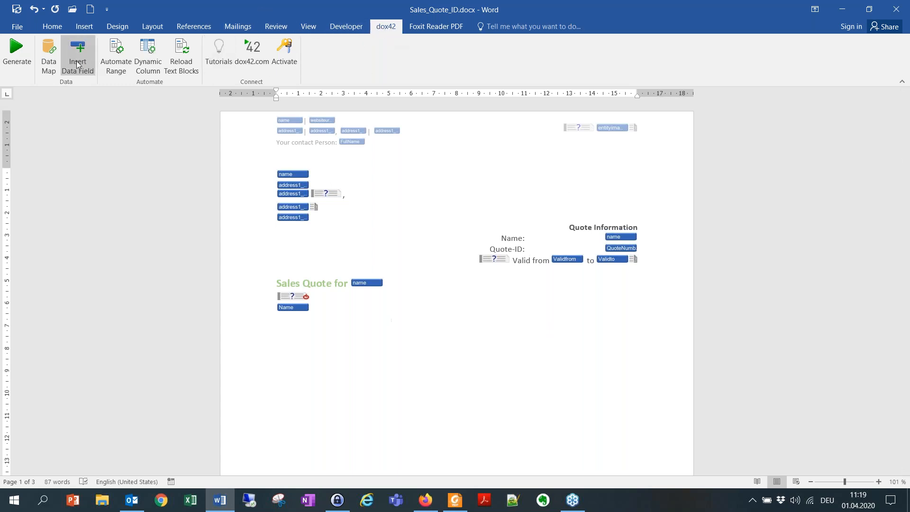
# Step: Review the data sources in the CRM_Map_ID.dm data map and the insertable data fields of the Organizations source
pyautogui.click(49, 62)
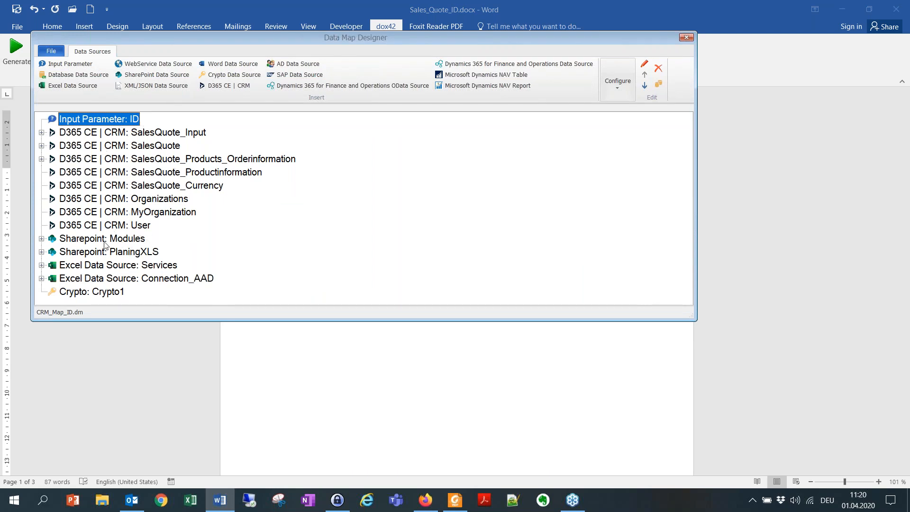
pyautogui.moveTo(696, 207); pyautogui.dragTo(827, 218)
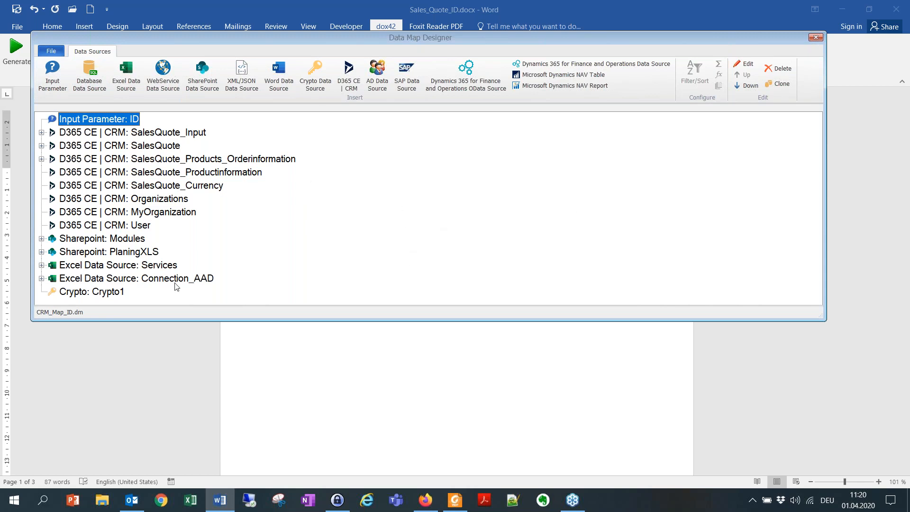
pyautogui.click(816, 39)
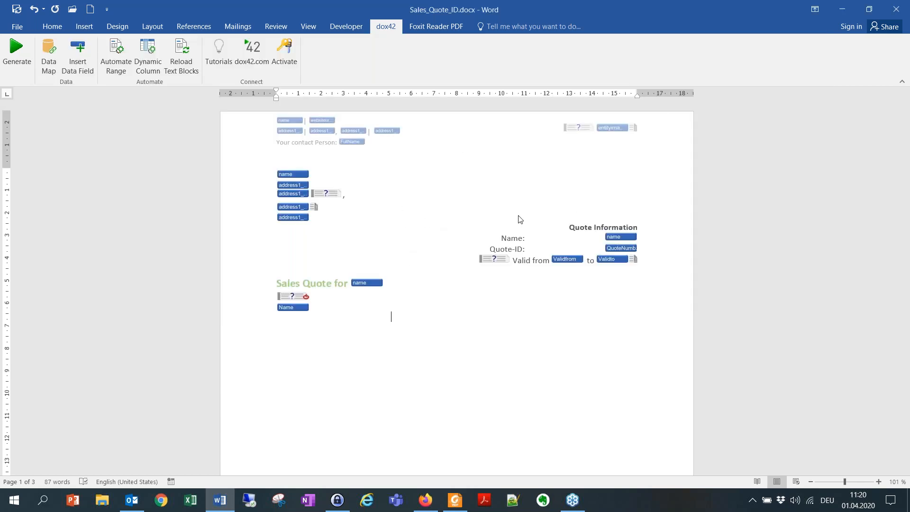
pyautogui.click(80, 50)
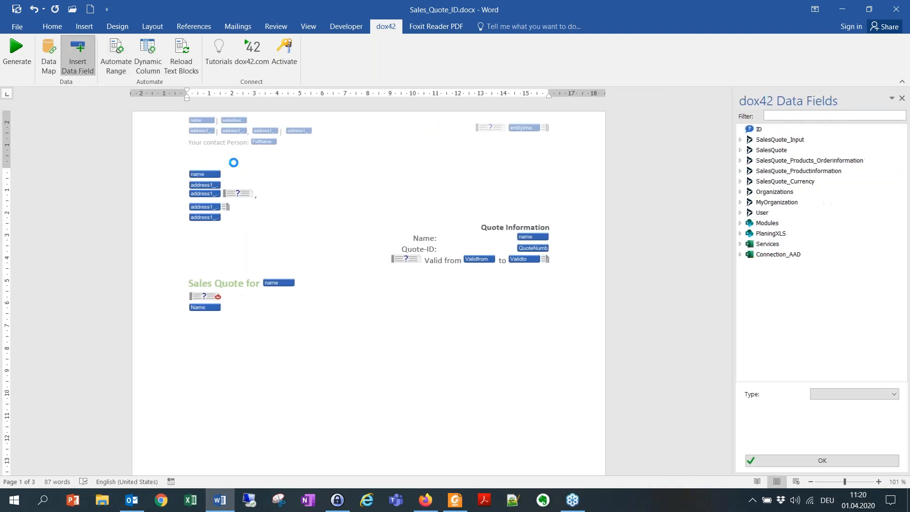
pyautogui.click(738, 192)
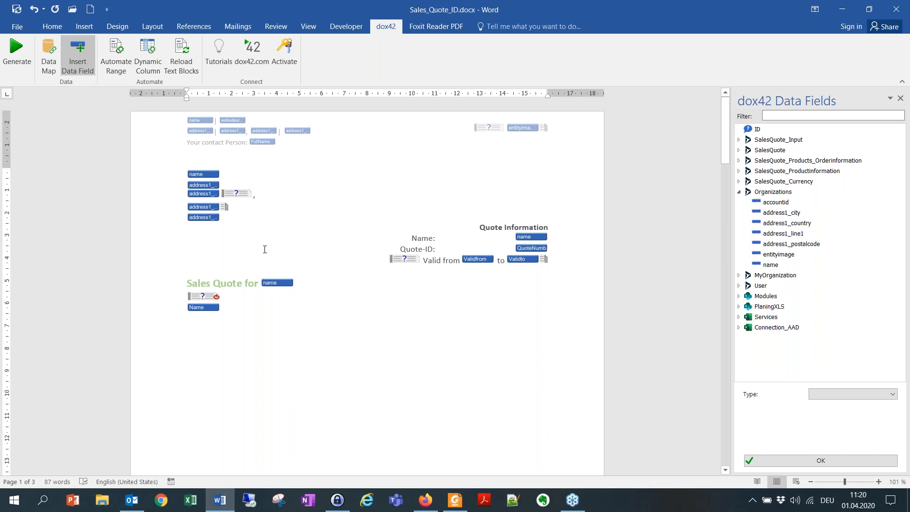
# Step: Change the font colour of the "Sales Quote for" heading line to dark orange and save the template
pyautogui.click(215, 283)
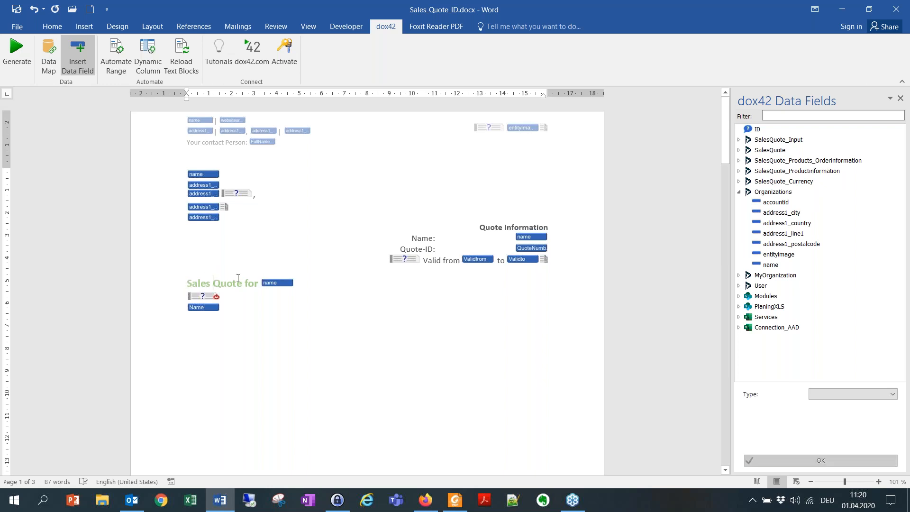
pyautogui.moveTo(187, 281); pyautogui.dragTo(327, 283)
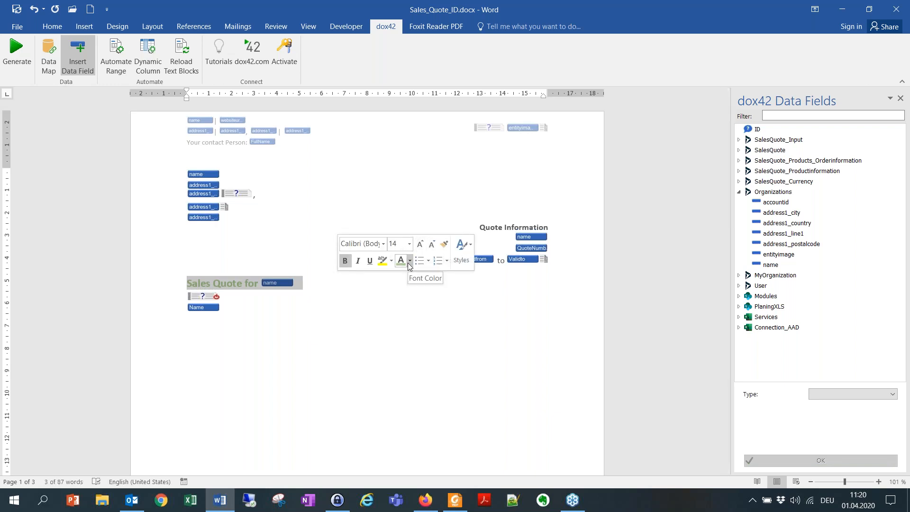
pyautogui.click(198, 283)
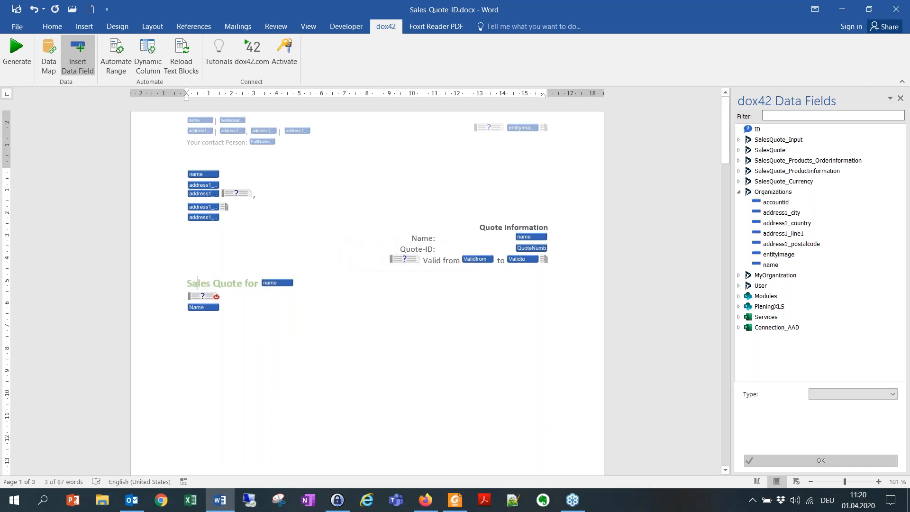
pyautogui.moveTo(187, 281); pyautogui.dragTo(314, 280)
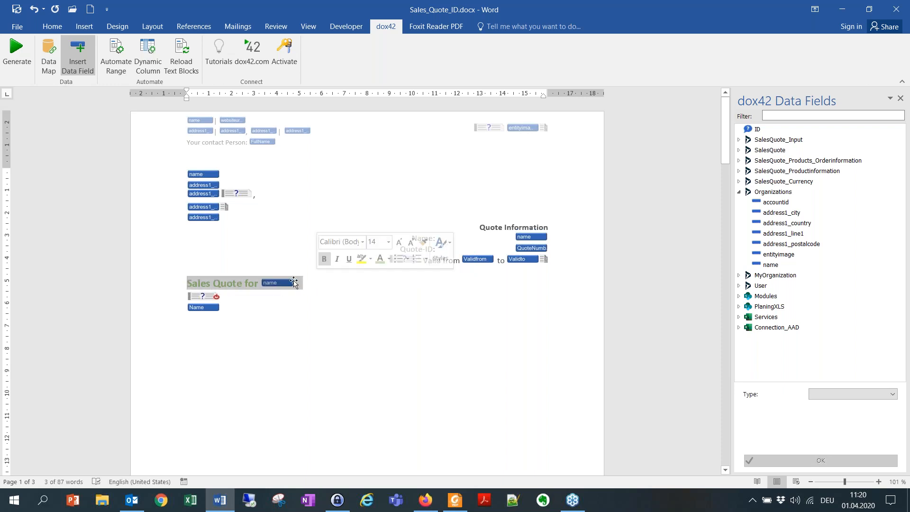
pyautogui.click(389, 259)
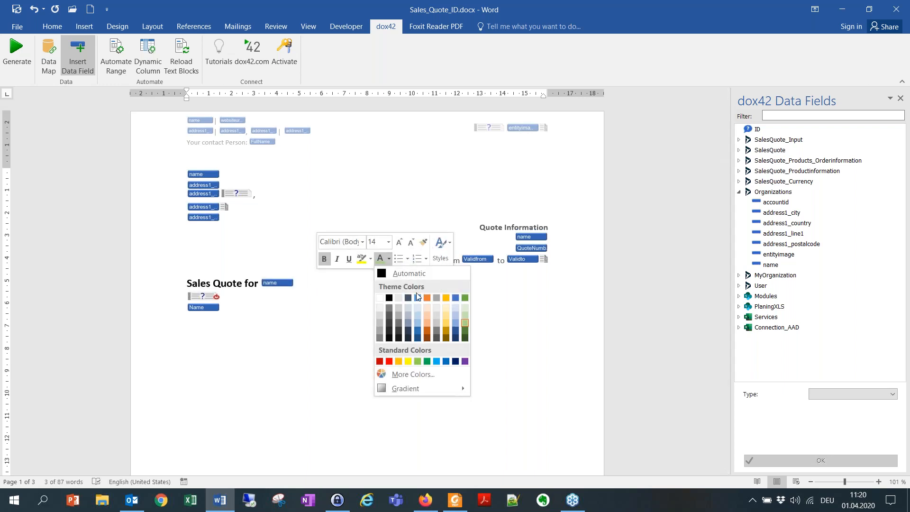
pyautogui.click(427, 331)
pyautogui.hotkey('ctrl', 's')
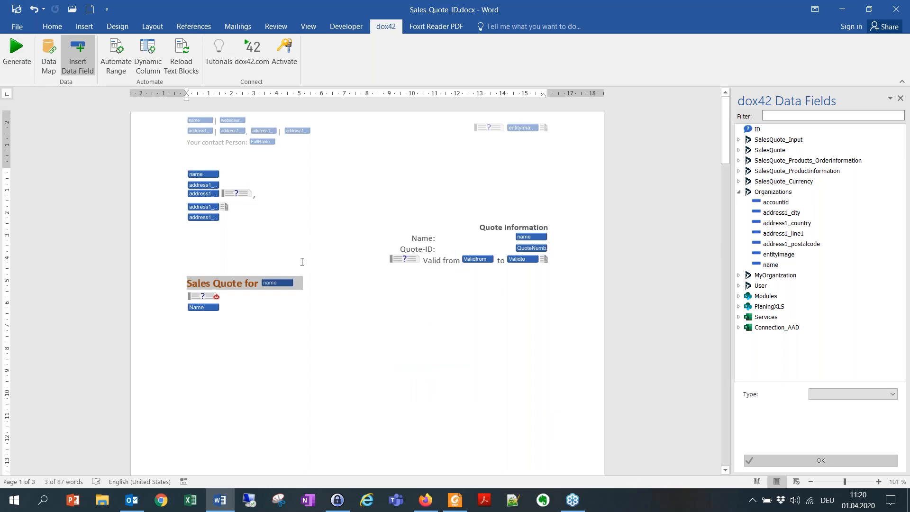
# Step: Try to generate a document from the Sales_Quote_ID.docx template with dox42, retrying the generation once
pyautogui.click(16, 54)
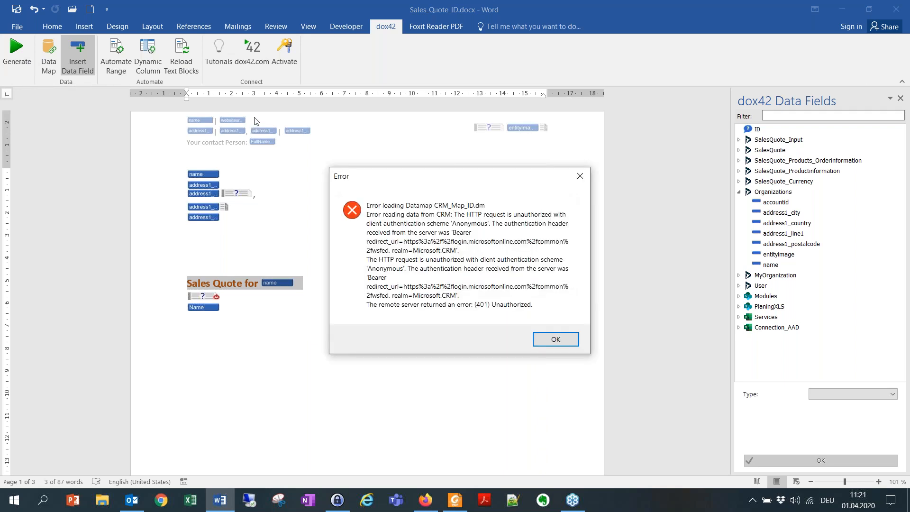
pyautogui.click(555, 339)
pyautogui.click(13, 59)
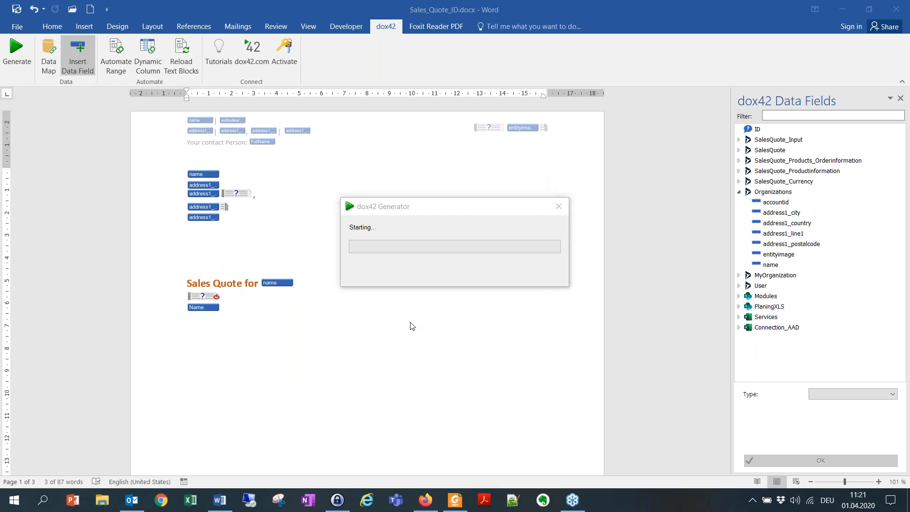
pyautogui.click(216, 508)
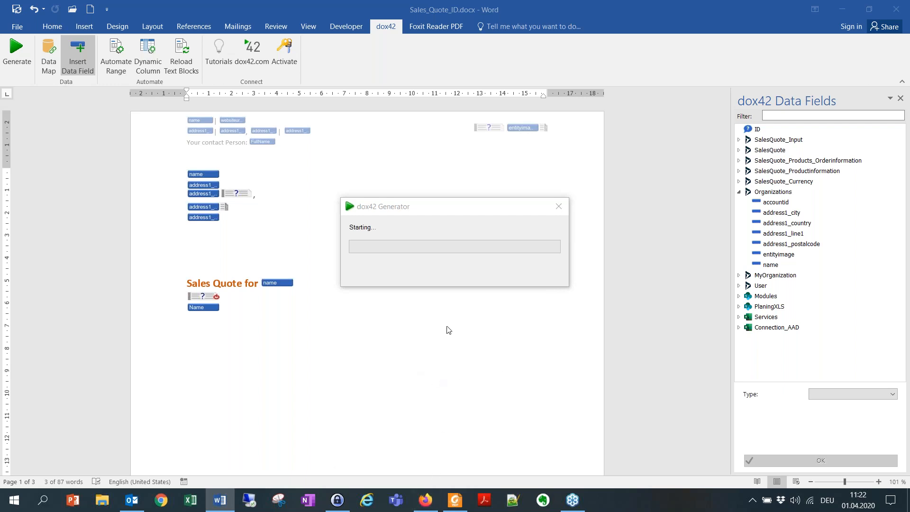
# Step: Switch to Teams in Firefox, open the Sales team's Solar Panels quote and generate its document with Save to SharePoint/Teams
pyautogui.click(425, 499)
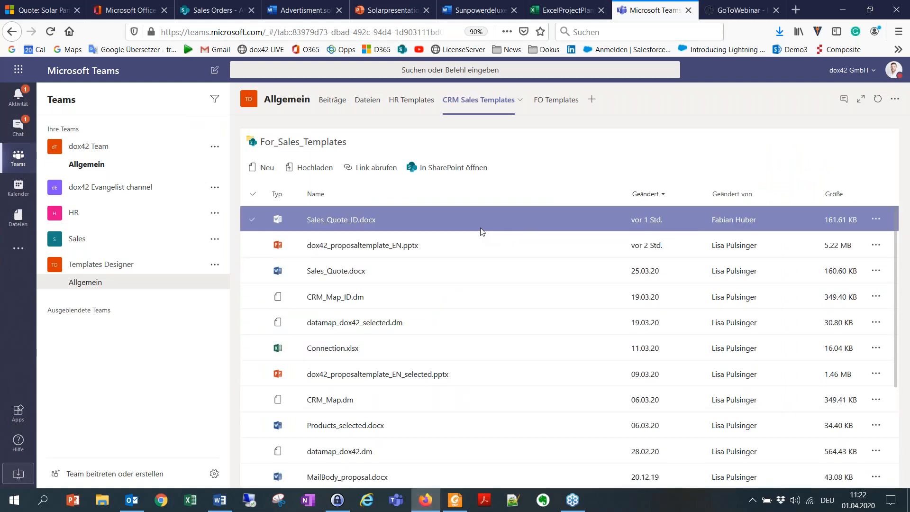
pyautogui.click(100, 245)
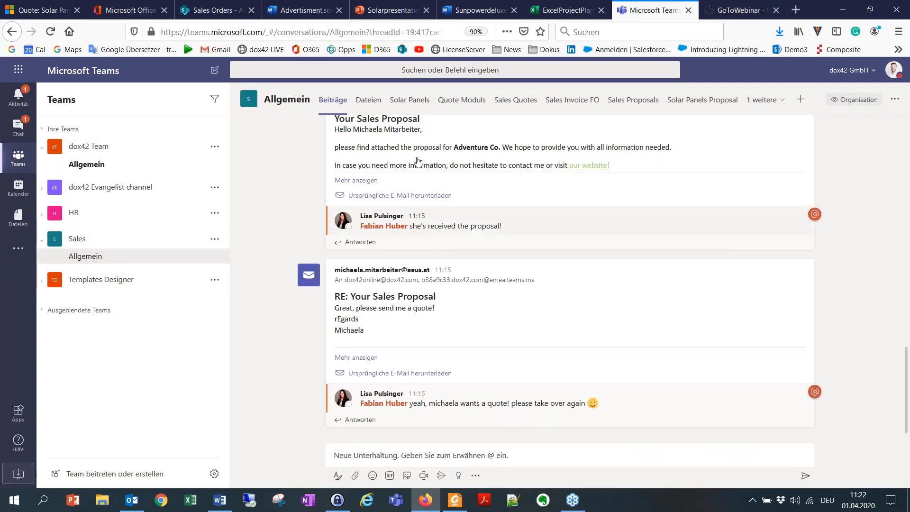
pyautogui.click(420, 101)
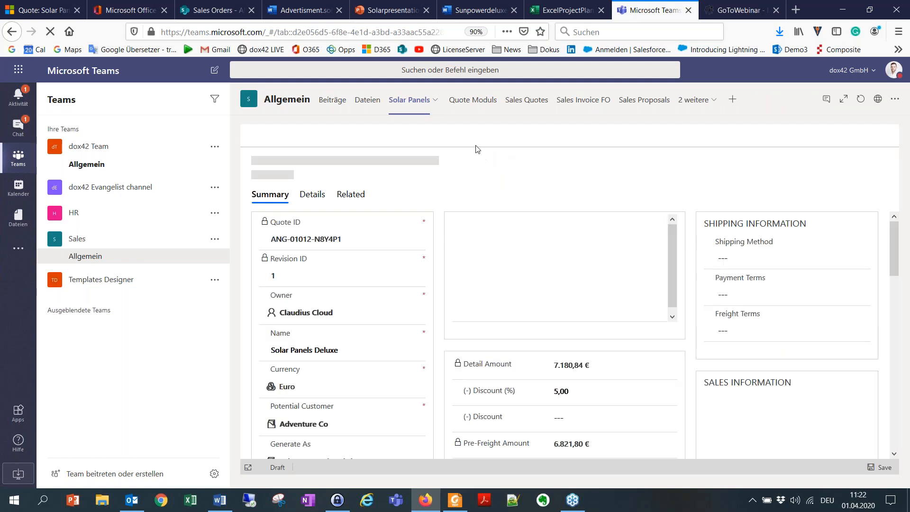
pyautogui.click(436, 100)
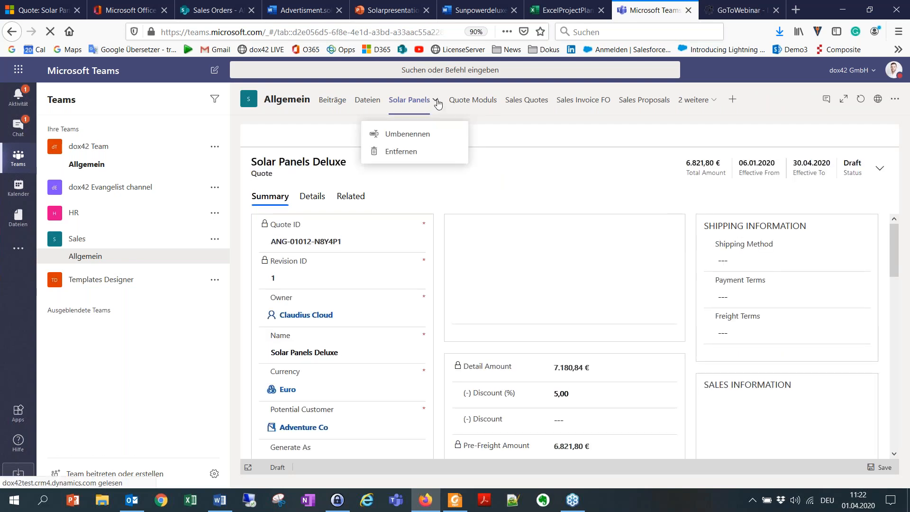
pyautogui.click(566, 156)
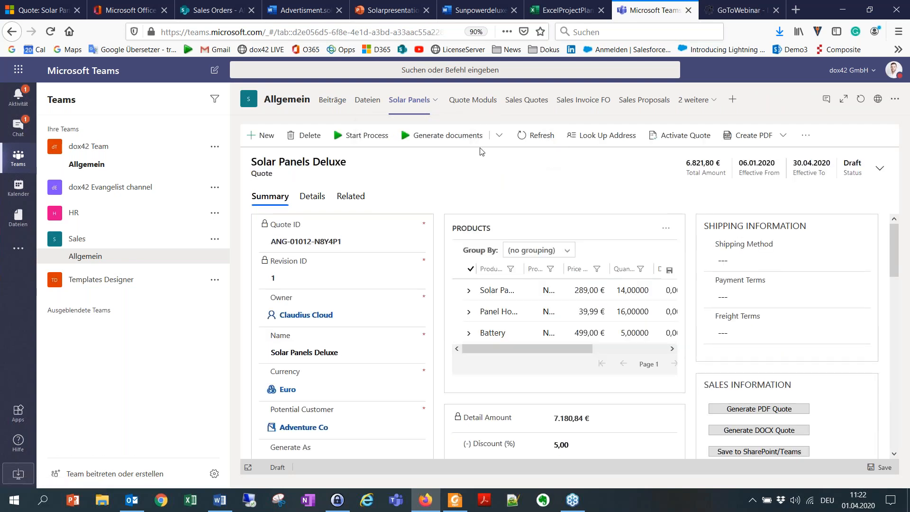
pyautogui.click(498, 138)
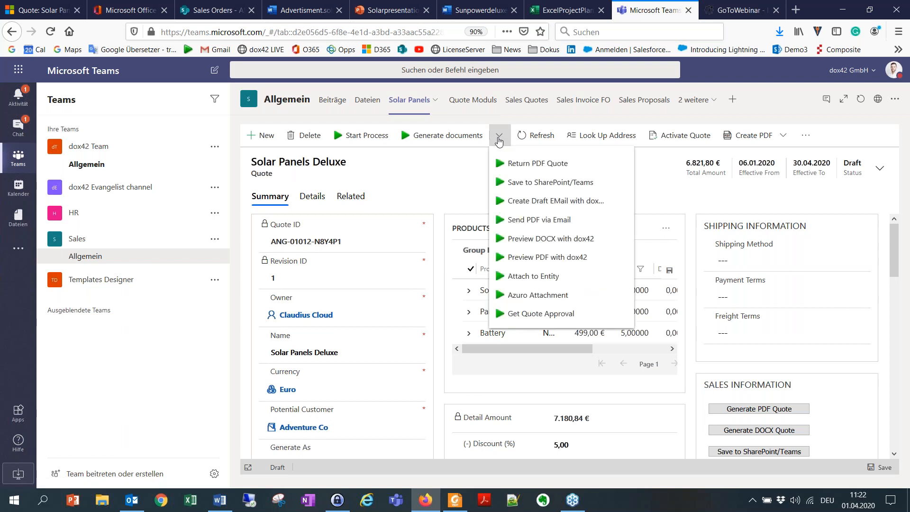
pyautogui.click(553, 182)
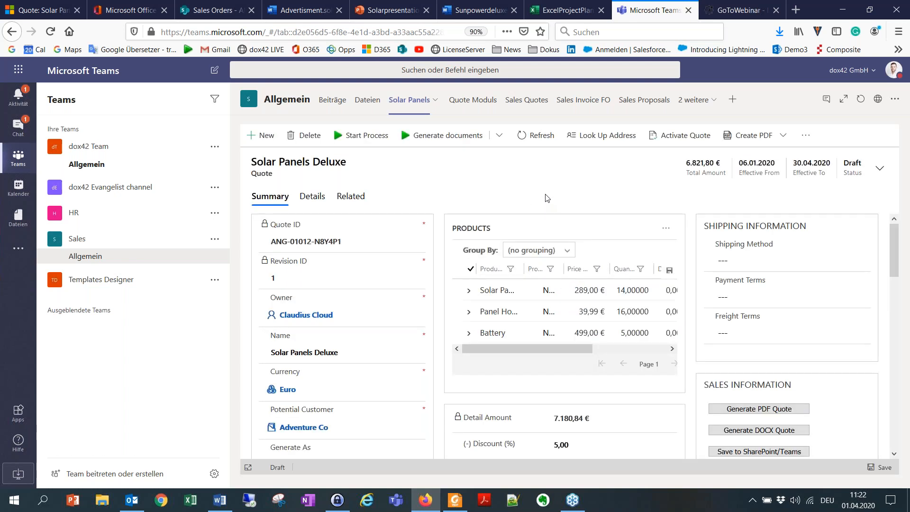
# Step: Open Quote_Solar Panels Deluxe.pdf from Sales Quotes and check its heading, product table and services table
pyautogui.click(525, 105)
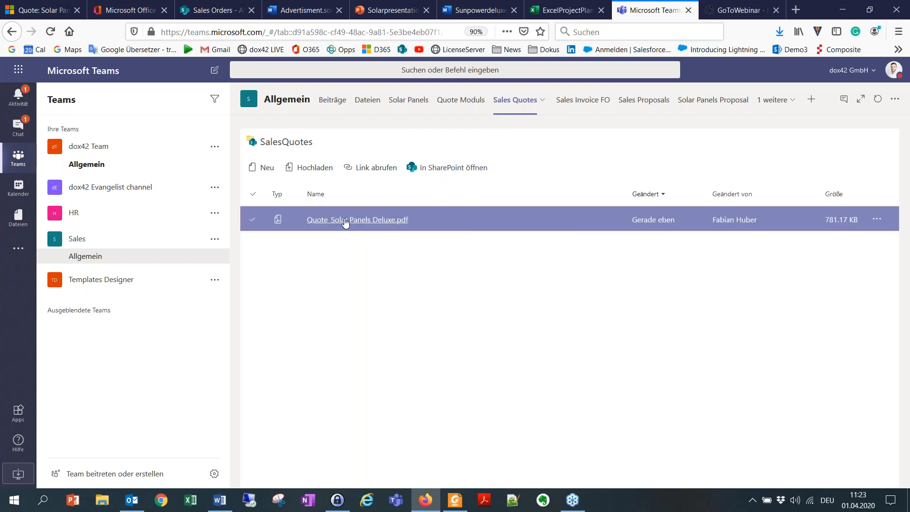
pyautogui.click(384, 220)
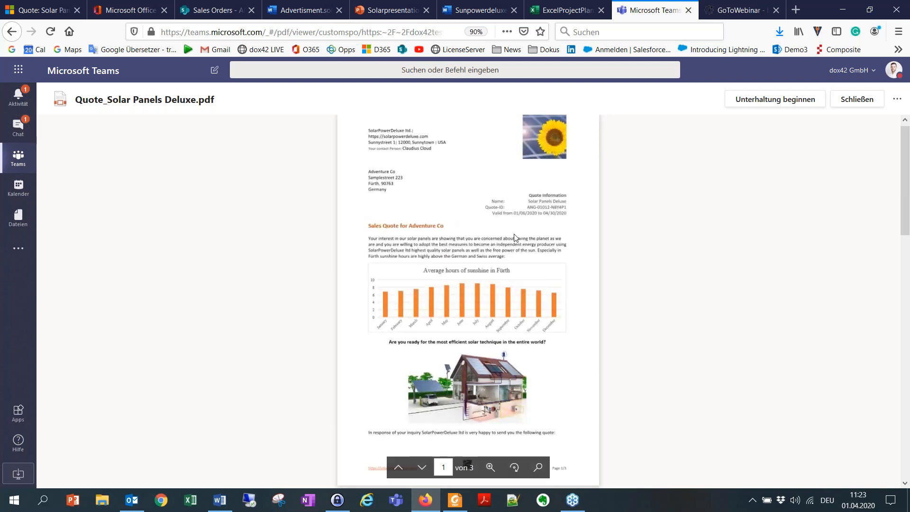
pyautogui.scroll(-3, 530, 246)
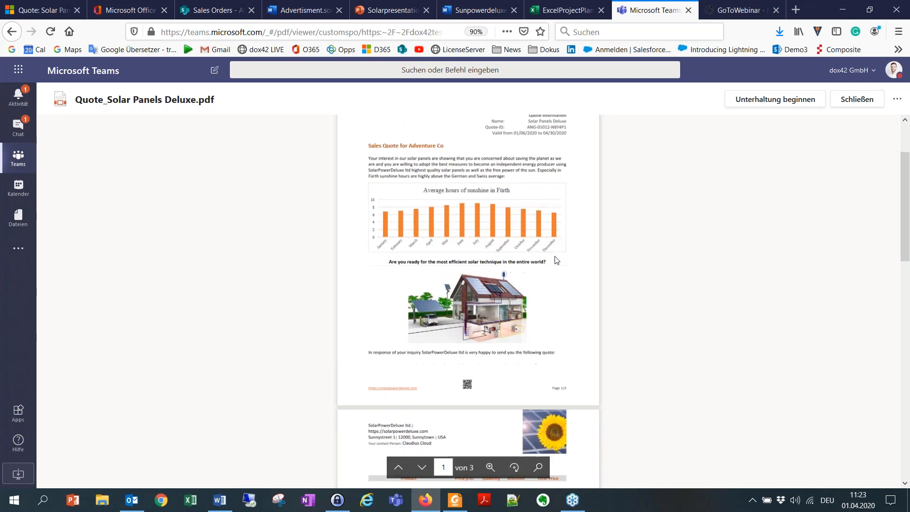
pyautogui.scroll(-6, 554, 258)
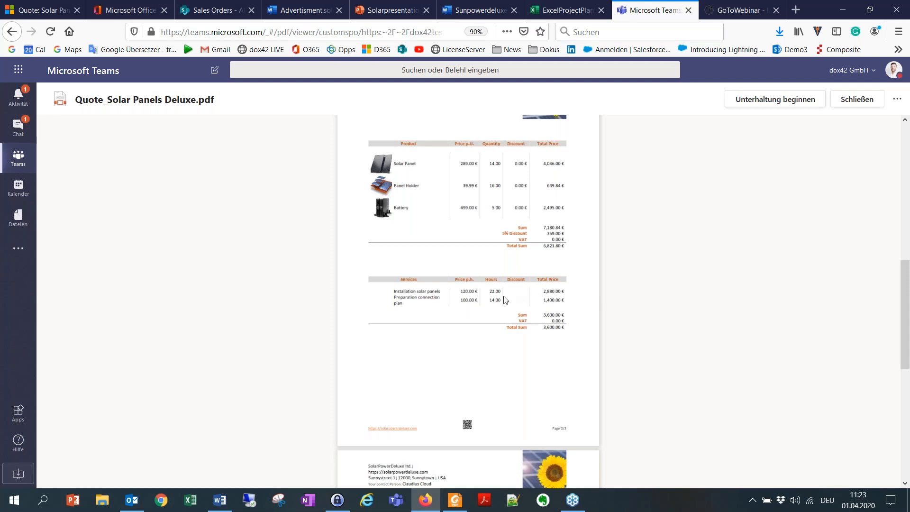
pyautogui.scroll(1, 504, 297)
pyautogui.scroll(5, 502, 297)
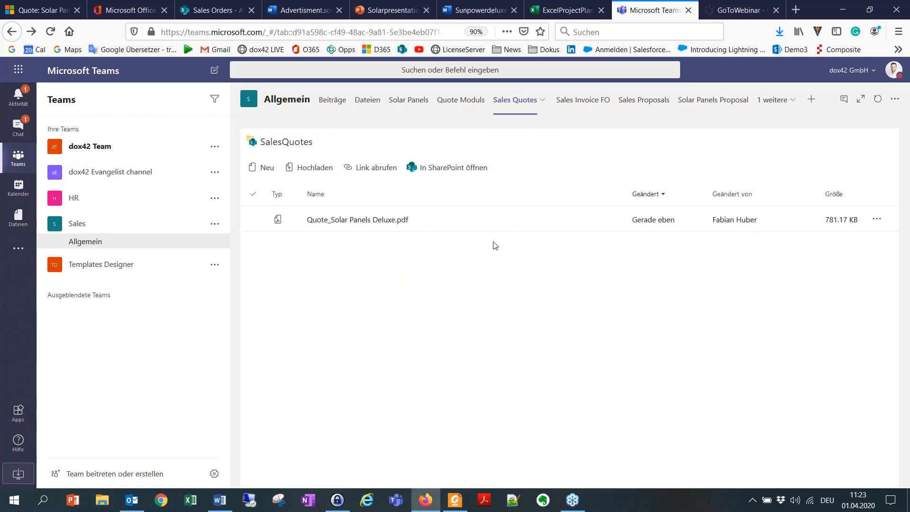
# Step: Open ExcelProjectPlanSolar.xlsx from the quote's folder in Quote Moduls and set the Preparation connection plan hours to 8
pyautogui.click(458, 102)
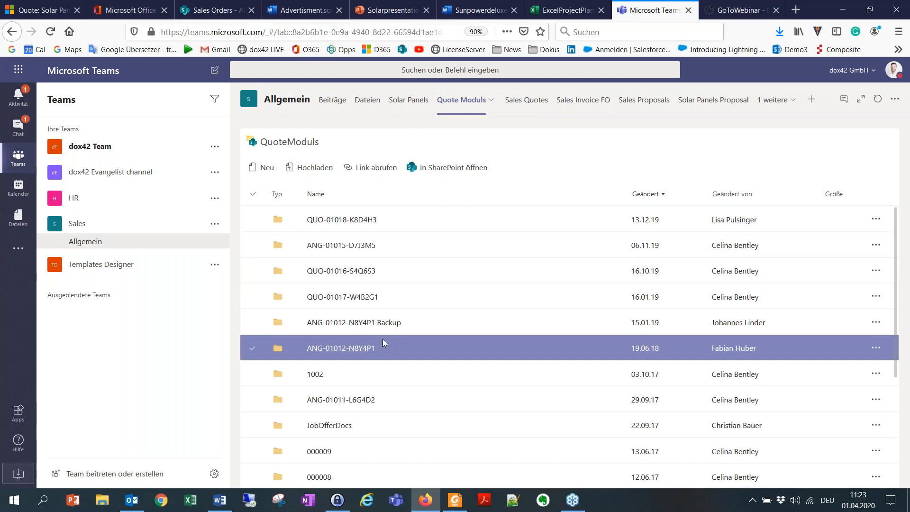
pyautogui.click(341, 348)
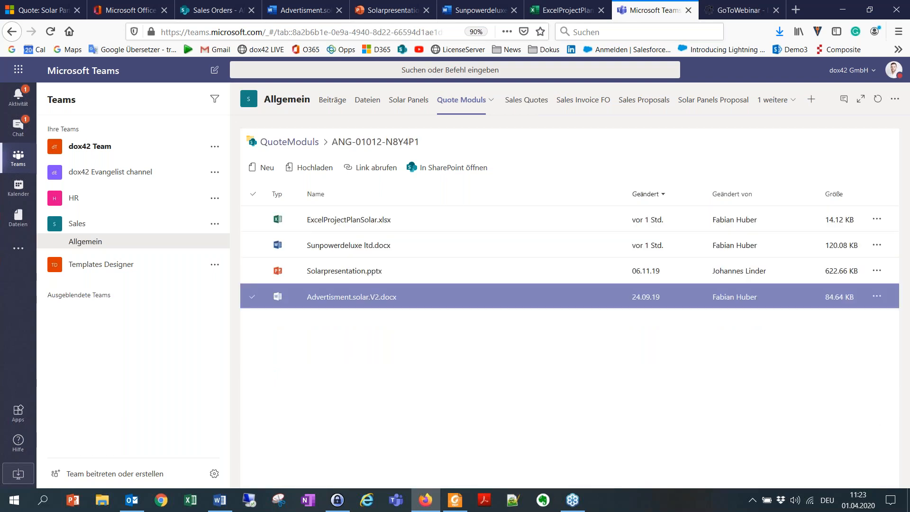
pyautogui.click(367, 221)
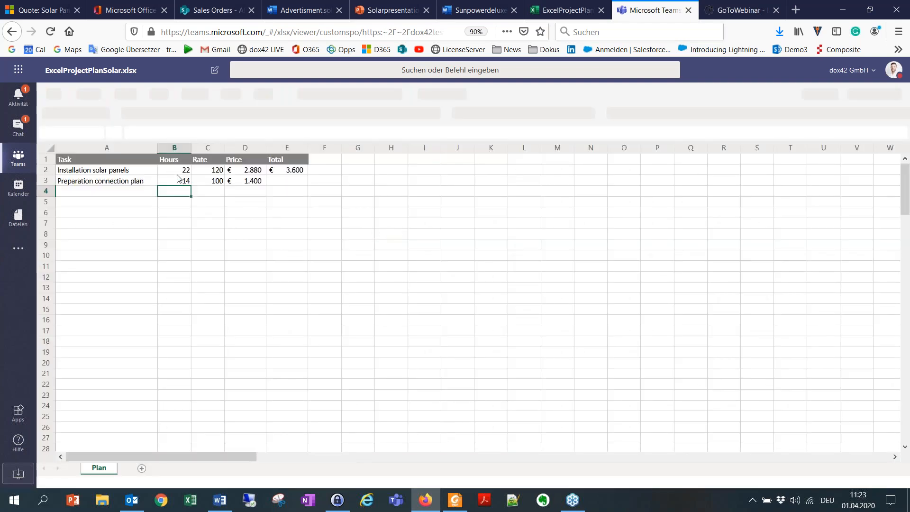
pyautogui.click(184, 185)
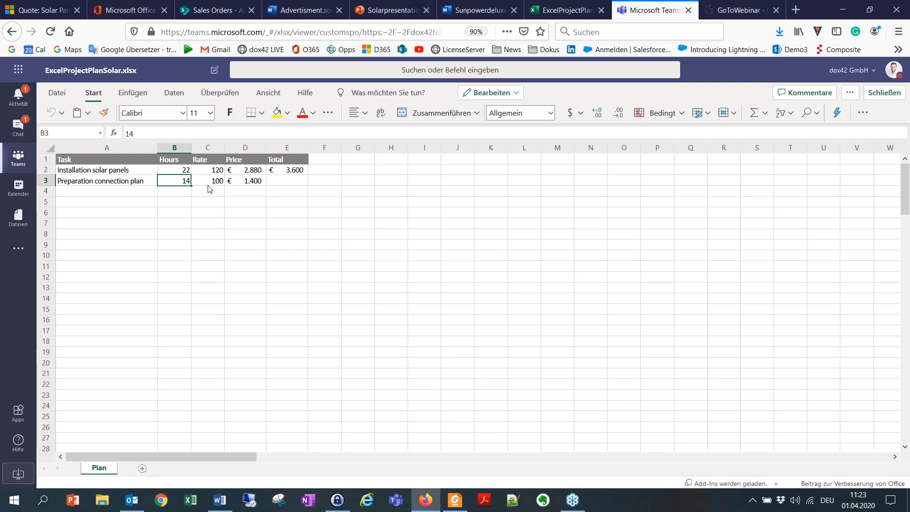
pyautogui.write('8')
pyautogui.press('Return')
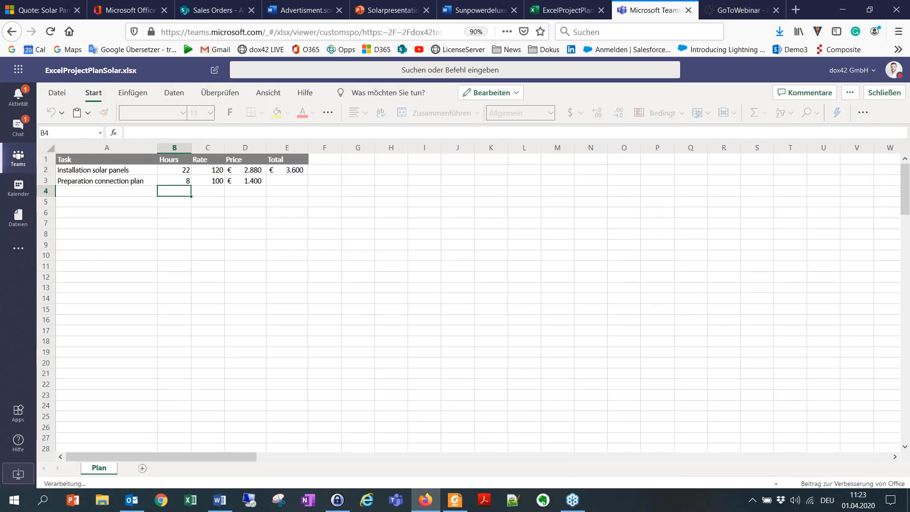
# Step: Close the separate browser tab holding the ExcelProjectPlanSolar workbook and return from the Teams workbook to the quote's folder
pyautogui.click(573, 10)
pyautogui.click(601, 10)
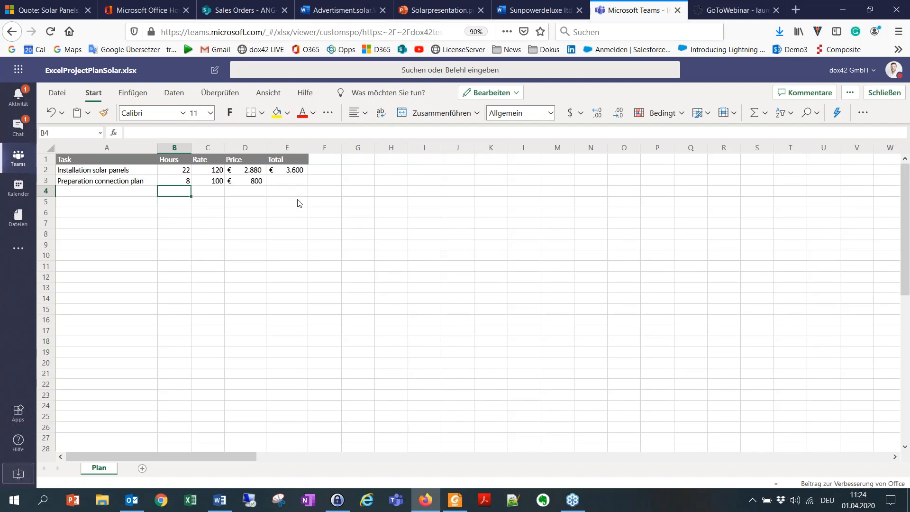
pyautogui.click(12, 31)
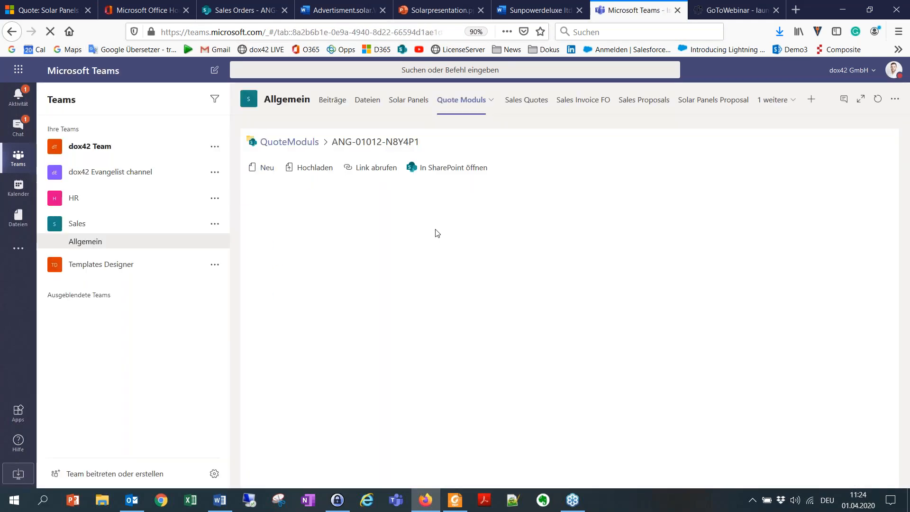
pyautogui.click(457, 247)
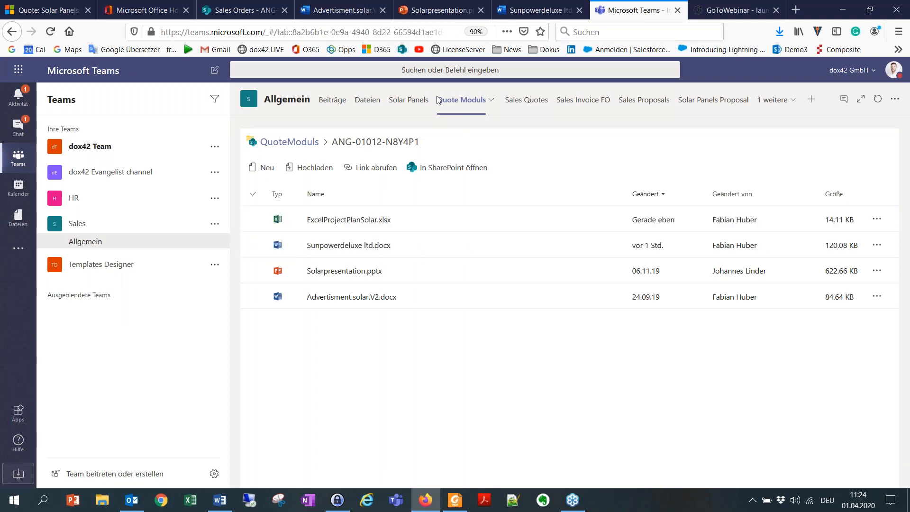
# Step: Create a draft e-mail with dox42 from the Solar Panels Deluxe quote and open MailMessage.msg in Outlook 2016
pyautogui.click(417, 100)
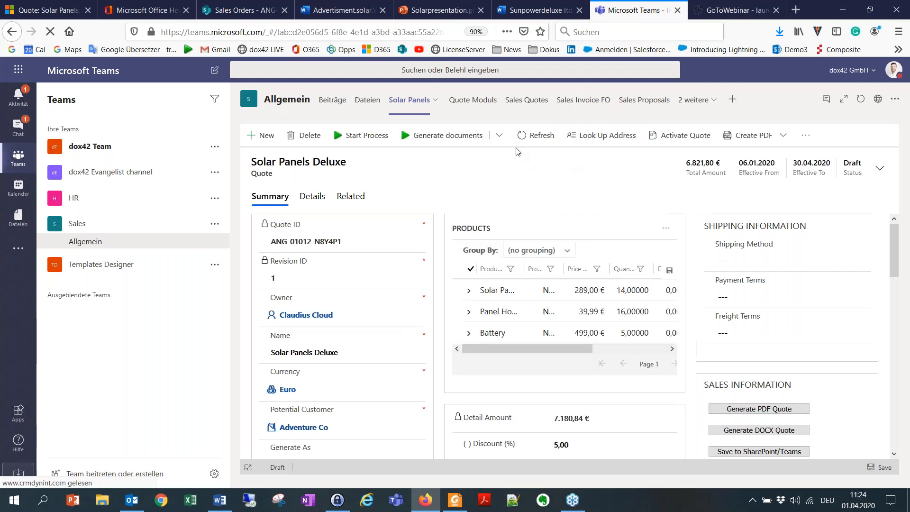
pyautogui.click(498, 137)
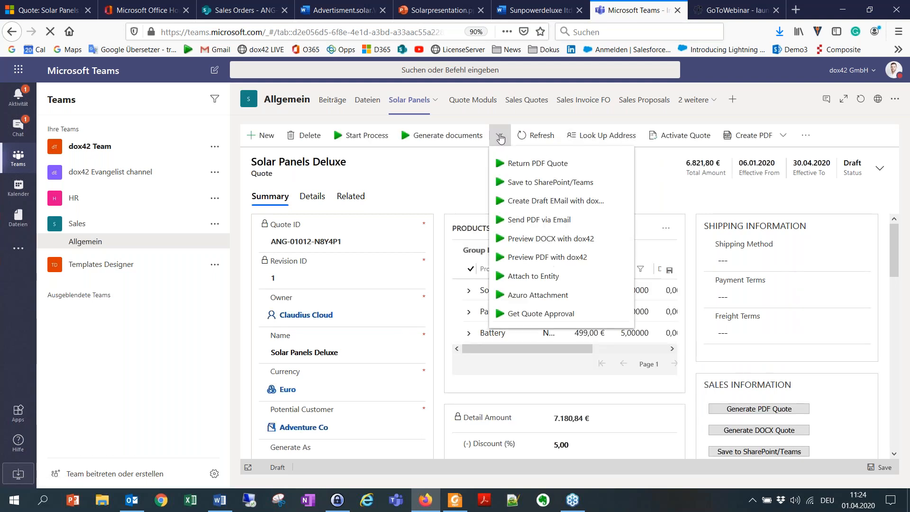
pyautogui.click(564, 203)
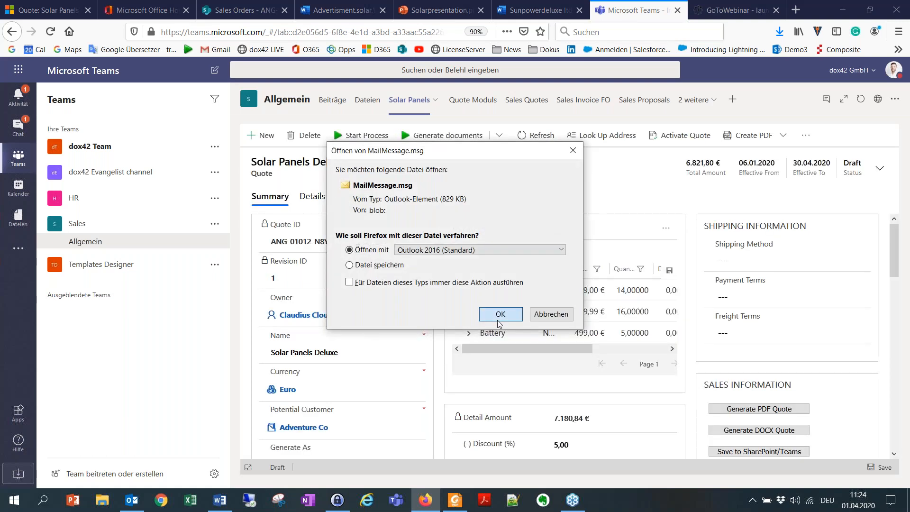
pyautogui.click(496, 313)
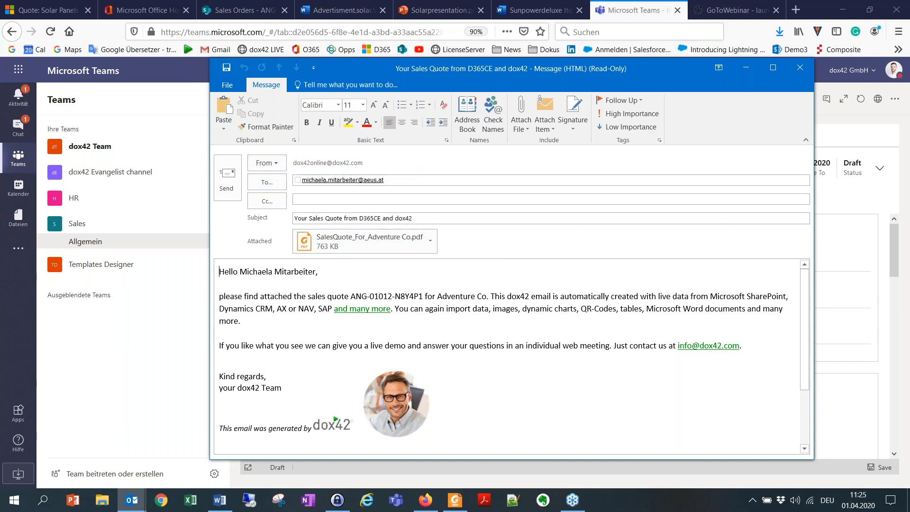
# Step: Open the draft's SalesQuote_For_Adventure Co.pdf attachment and check the product and services tables on page 2
pyautogui.click(431, 241)
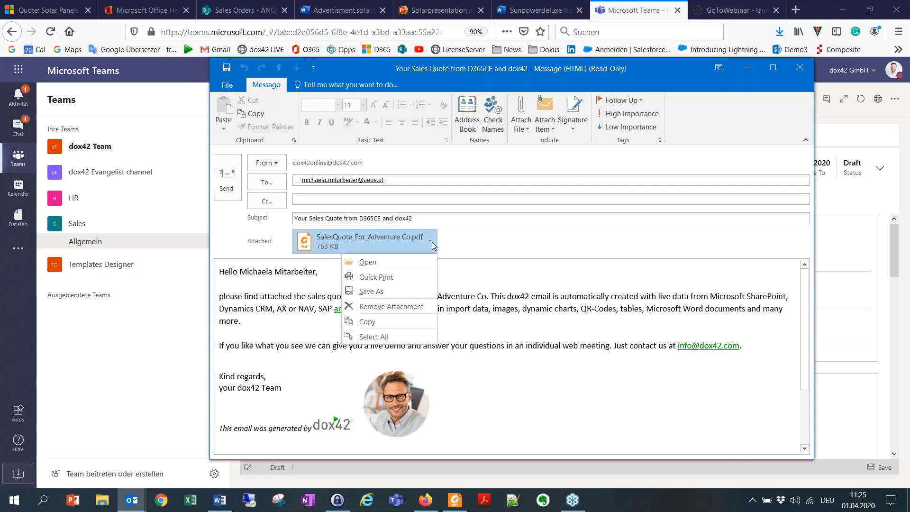
pyautogui.click(391, 261)
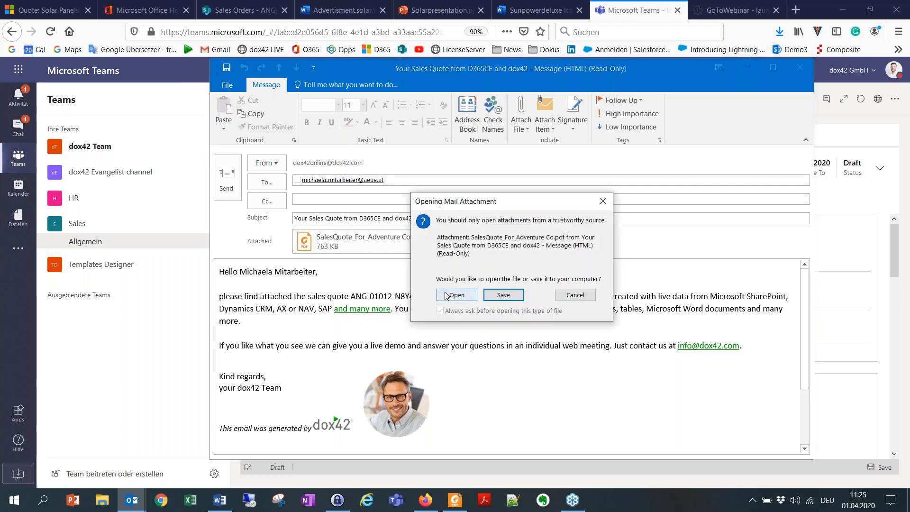
pyautogui.click(458, 294)
pyautogui.scroll(-8, 640, 238)
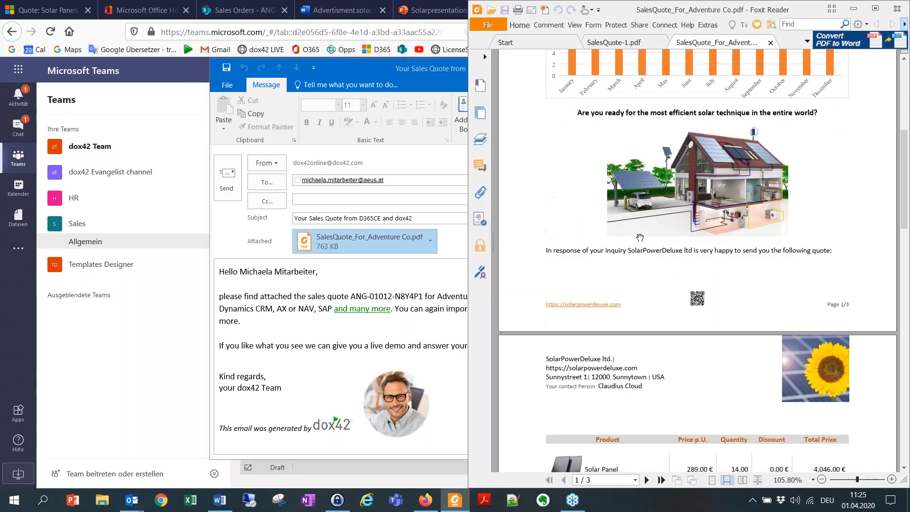
pyautogui.scroll(-4, 640, 238)
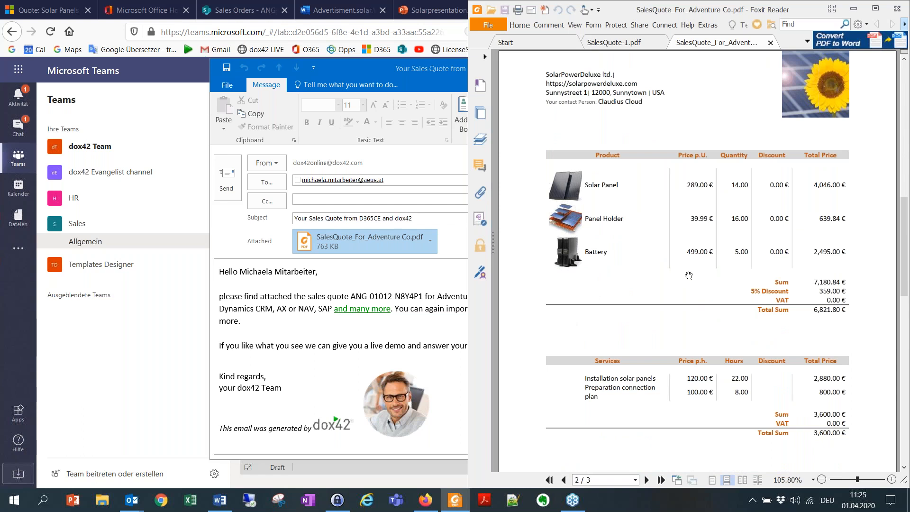
pyautogui.scroll(-1, 689, 275)
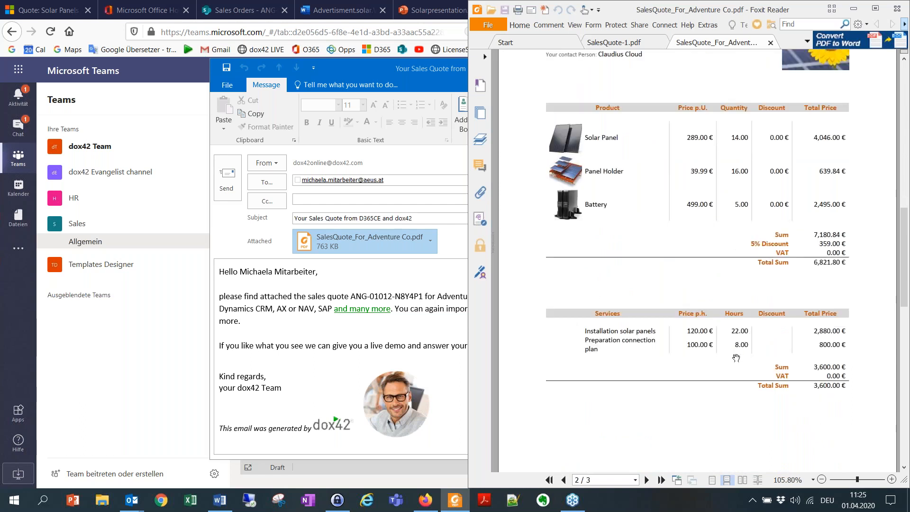
# Step: Close all PDF reader tabs and the draft e-mail, and show the Sales Information actions of the Solar Panels Deluxe quote
pyautogui.click(898, 9)
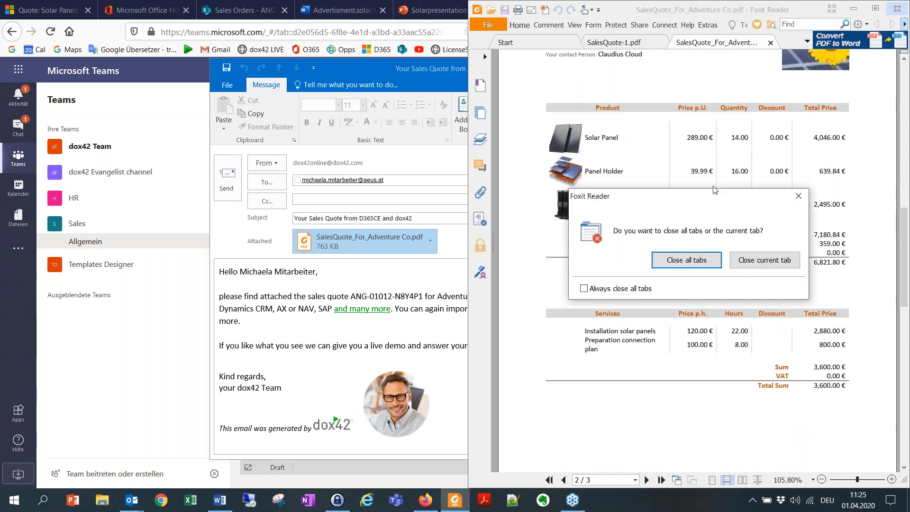
pyautogui.click(697, 259)
pyautogui.click(801, 68)
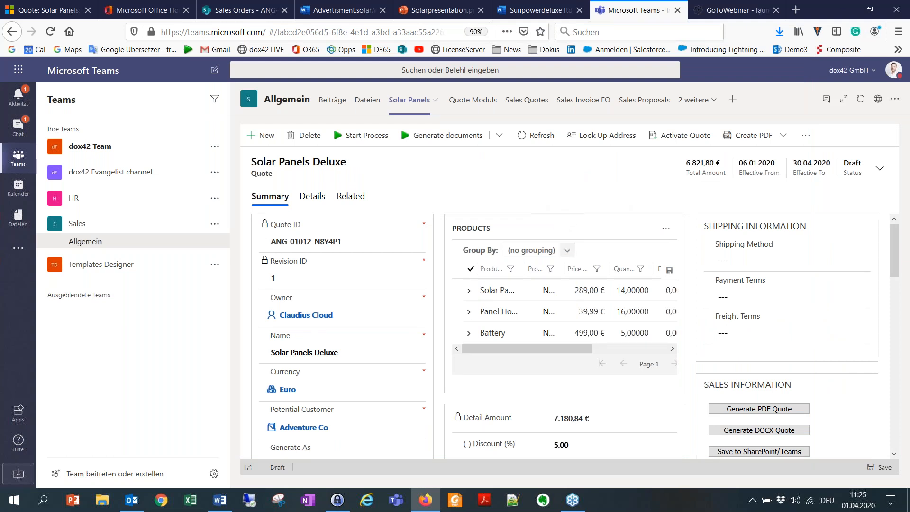
pyautogui.scroll(-3, 580, 275)
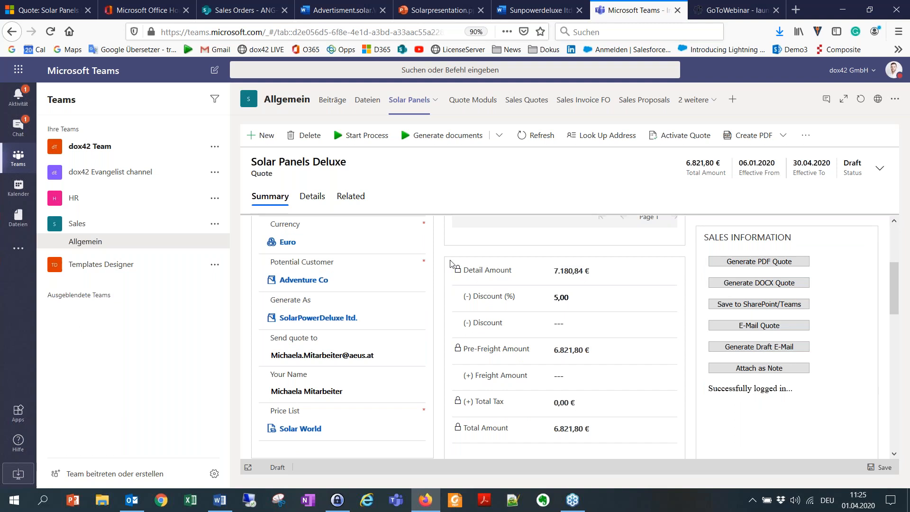
# Step: Set the discount percentage of the Solar Panels Deluxe quote to 20 and save the quote
pyautogui.click(588, 299)
pyautogui.write('20')
pyautogui.click(880, 468)
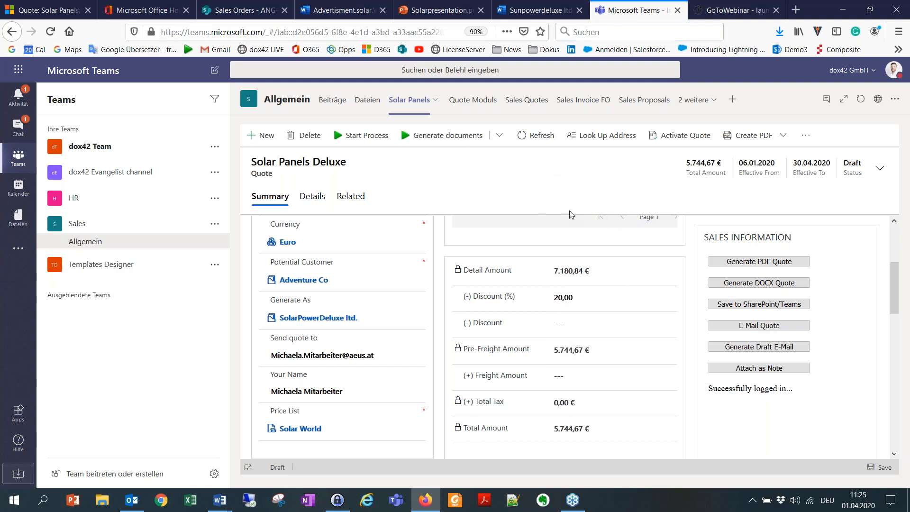
# Step: Refresh the Sales team's SalesQuotes library, open the Solar Panels Deluxe PDF ending in _Flow, and check the product and services tables on page 2
pyautogui.click(525, 100)
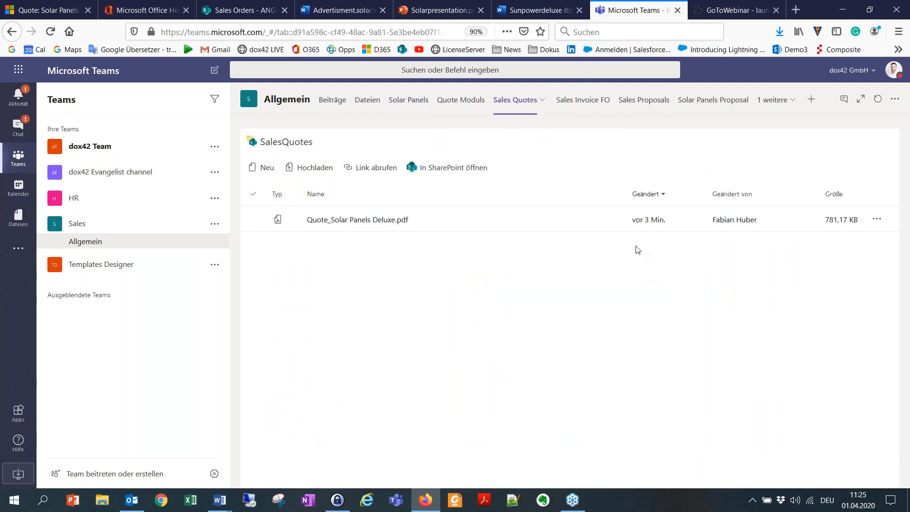
pyautogui.click(878, 101)
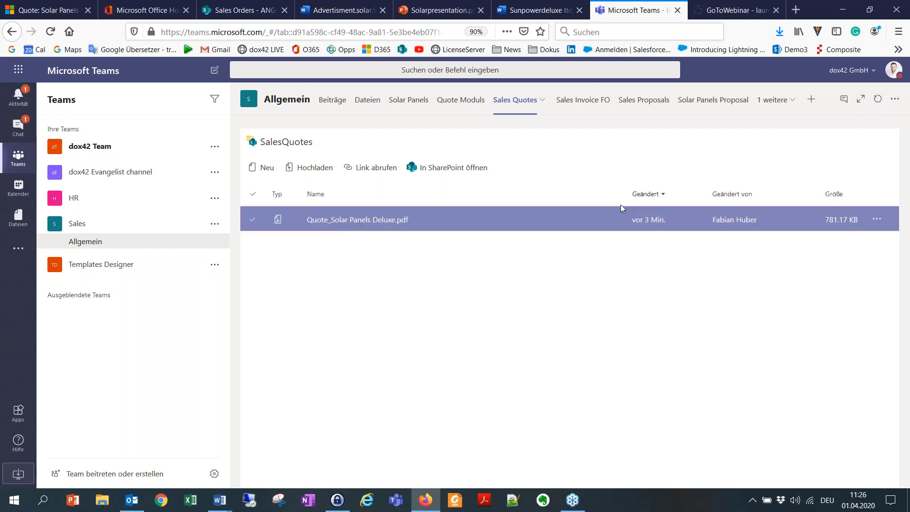
pyautogui.click(877, 102)
pyautogui.click(548, 218)
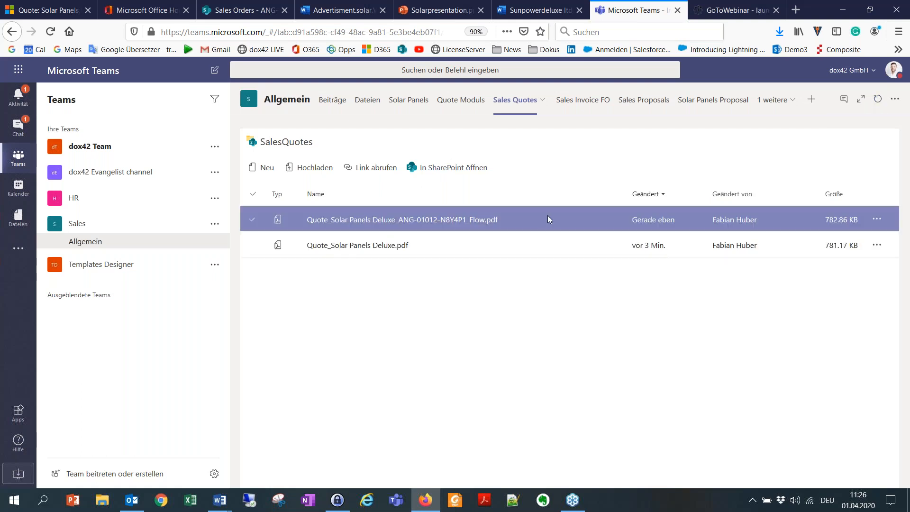
pyautogui.click(399, 220)
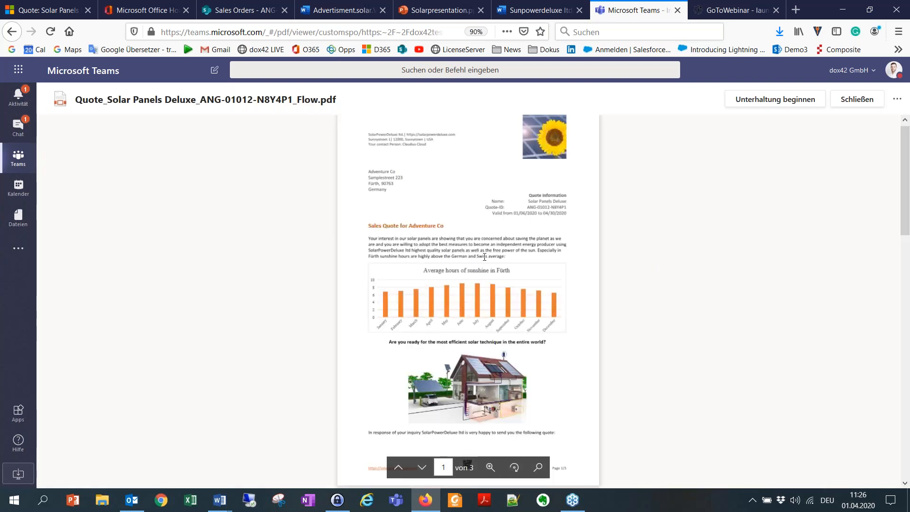
pyautogui.scroll(-8, 484, 257)
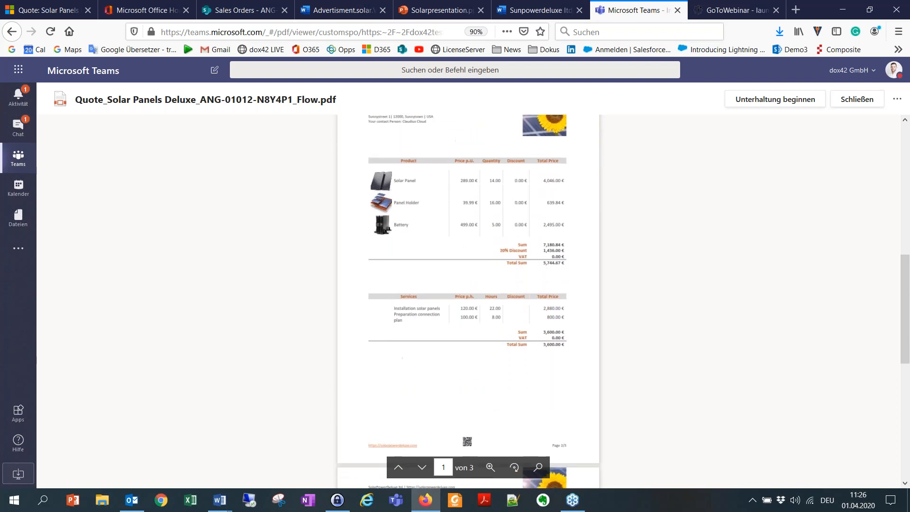